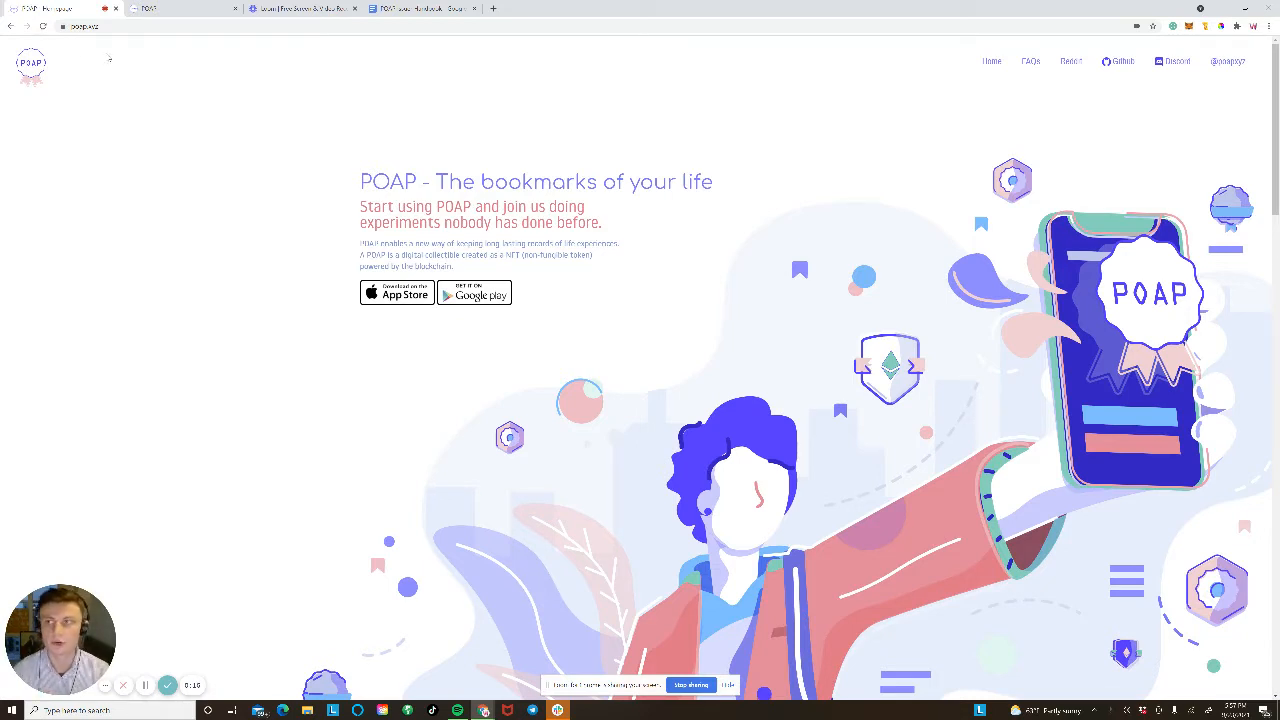
Step: Check the poap.xyz address, then switch to the POAP BackOffice tab
{"action": "left_click_drag", "start_coordinate": [100, 26], "coordinate": [65, 27]}
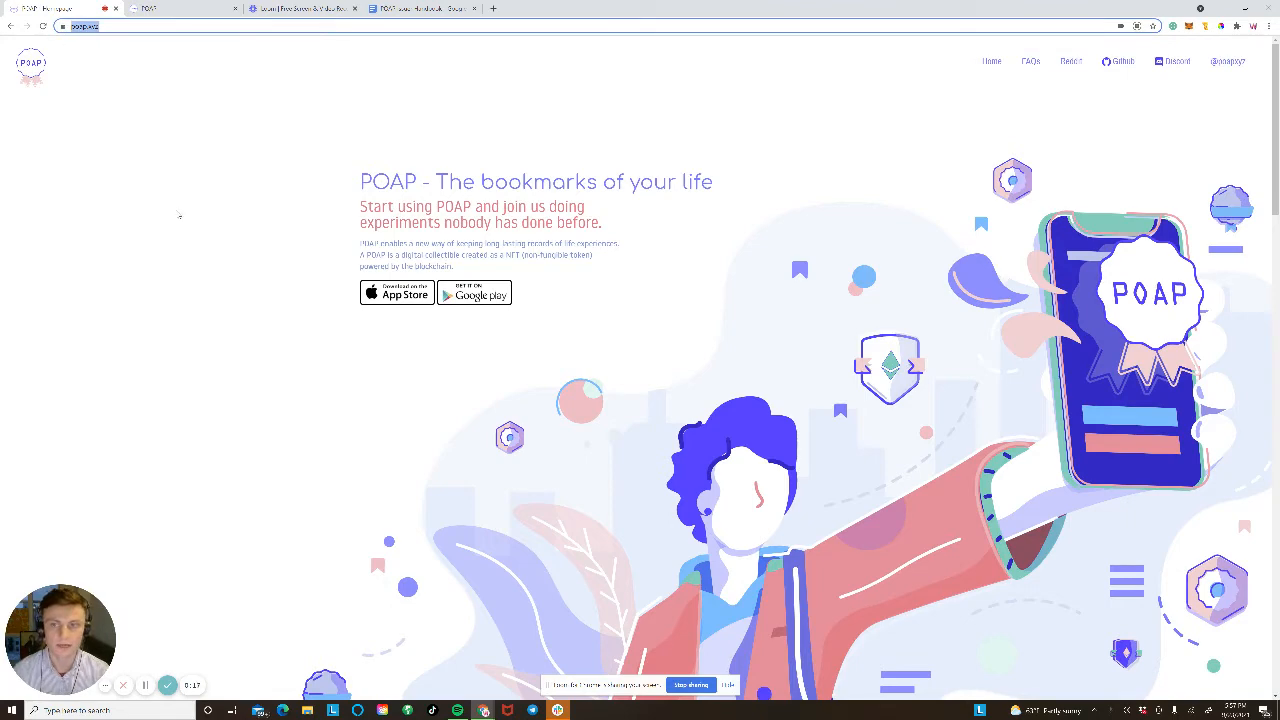
{"action": "left_click", "coordinate": [180, 215]}
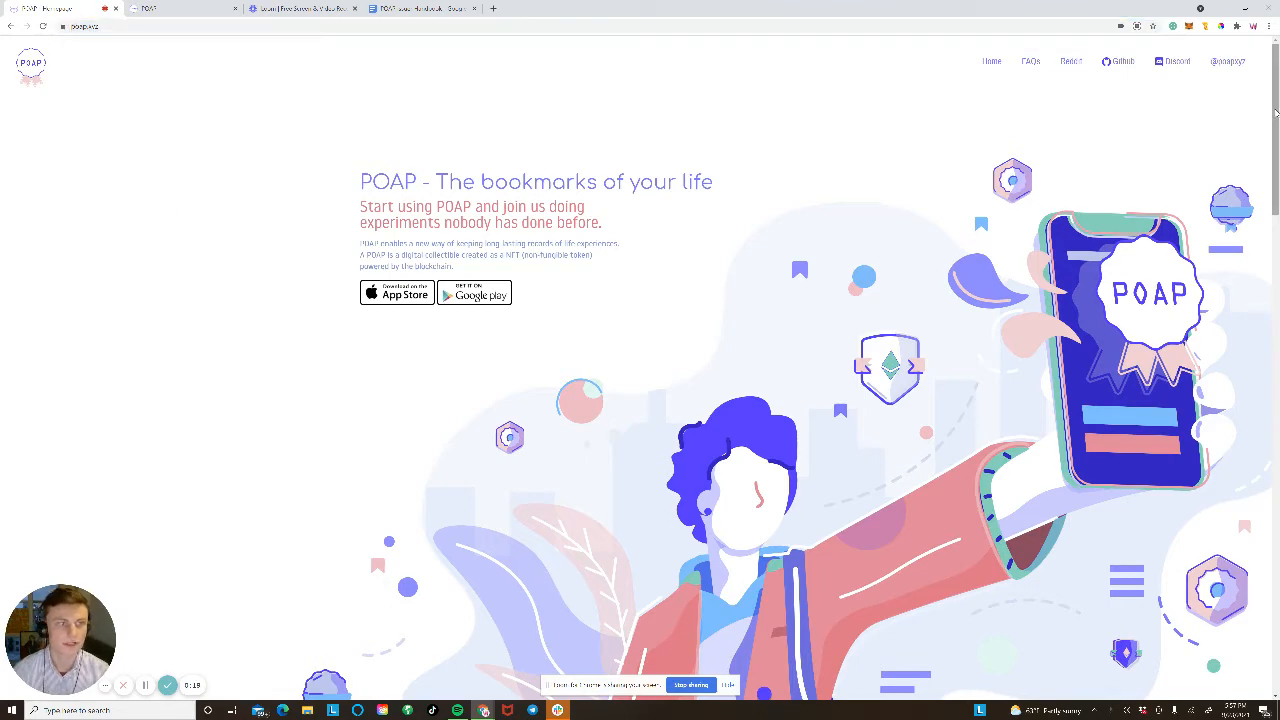
{"action": "left_click_drag", "start_coordinate": [1275, 113], "coordinate": [1275, 47]}
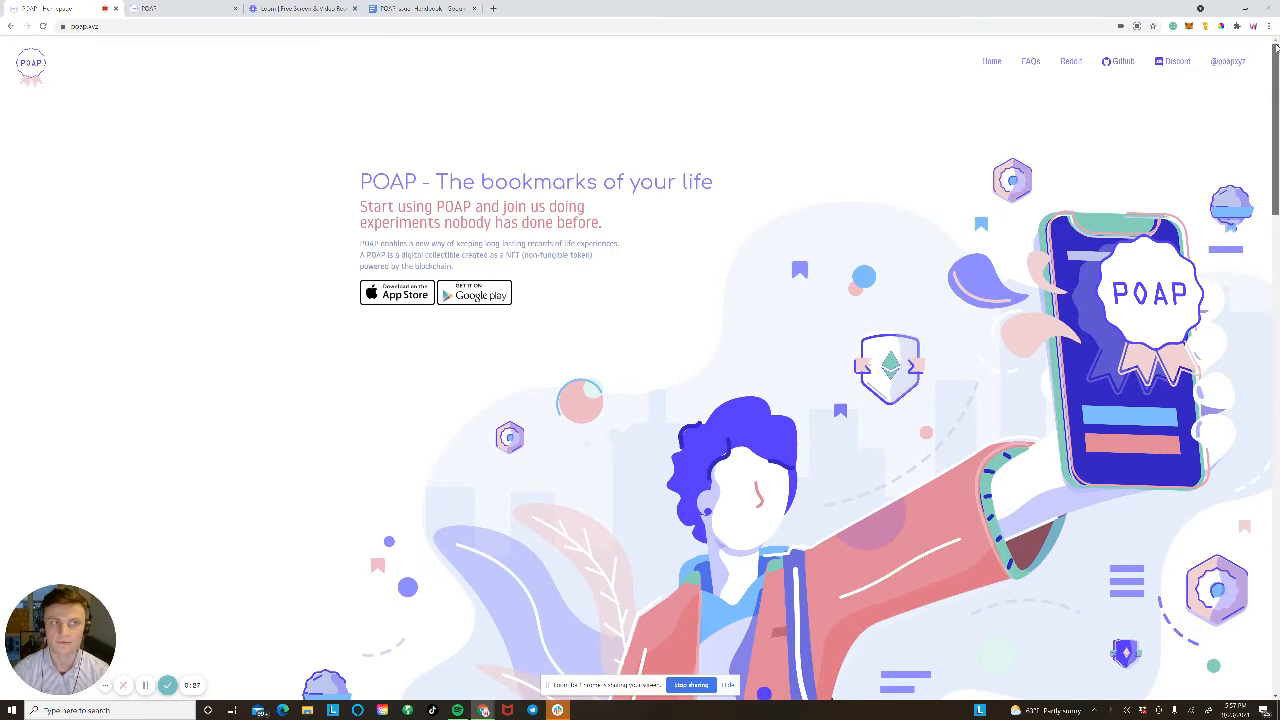
{"action": "left_click", "coordinate": [149, 29]}
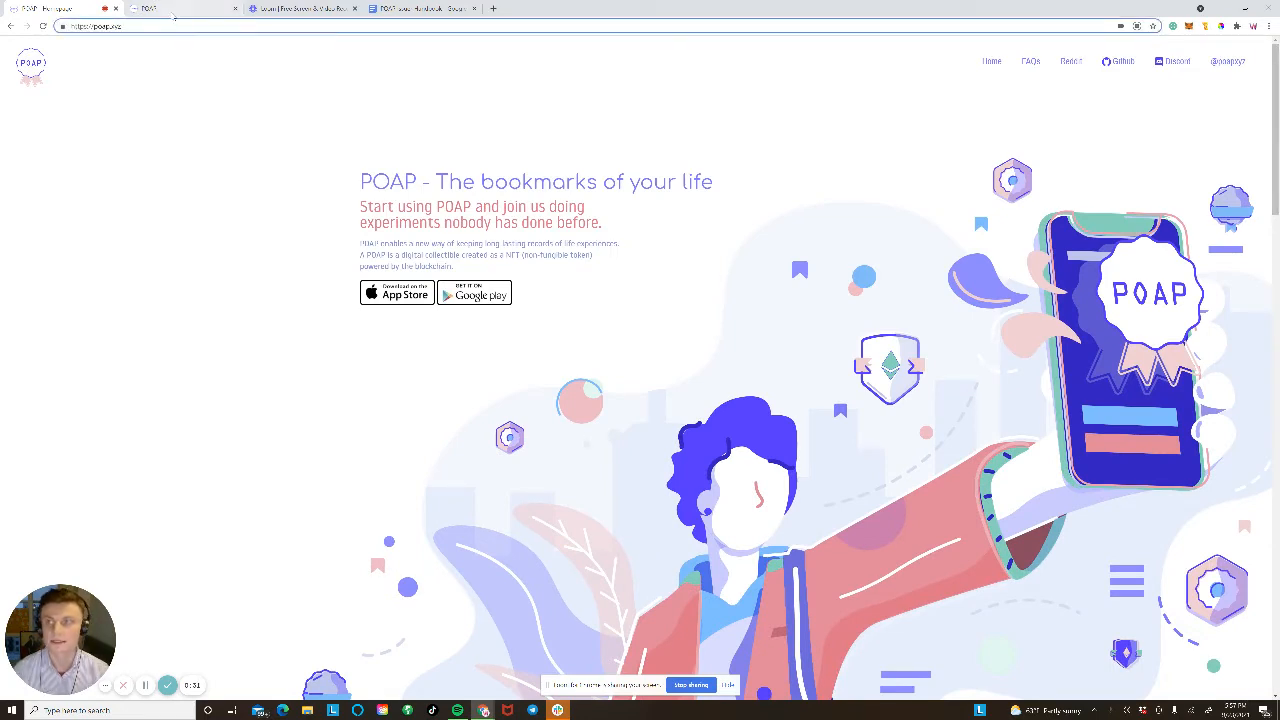
{"action": "left_click", "coordinate": [173, 10]}
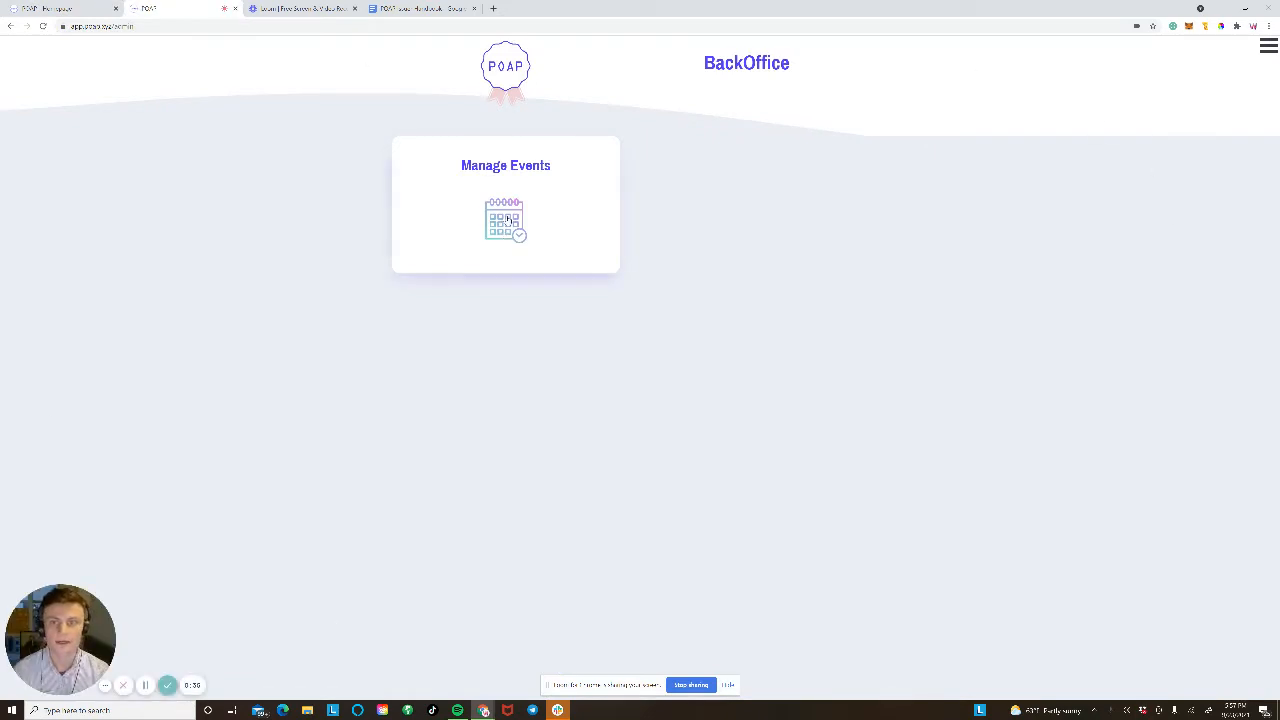
Step: Open Manage Events to show the Events table, leaving the name search unused
{"action": "left_click", "coordinate": [565, 256]}
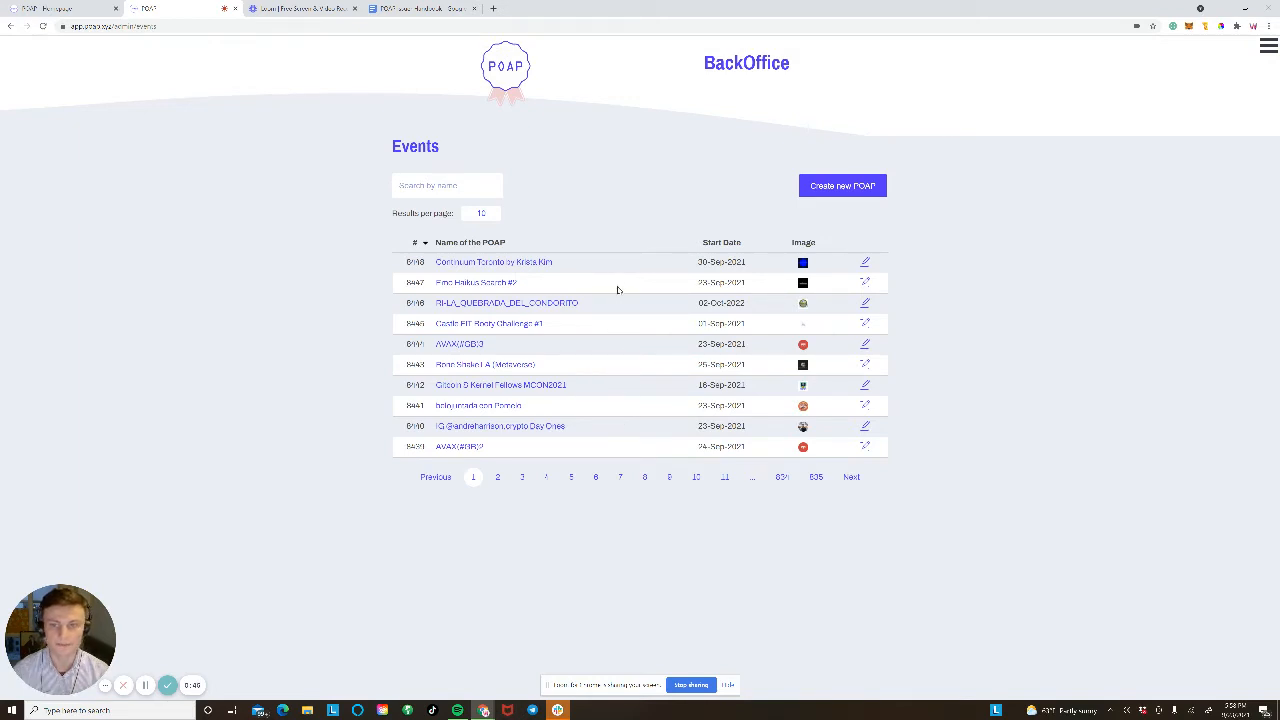
{"action": "left_click", "coordinate": [474, 190]}
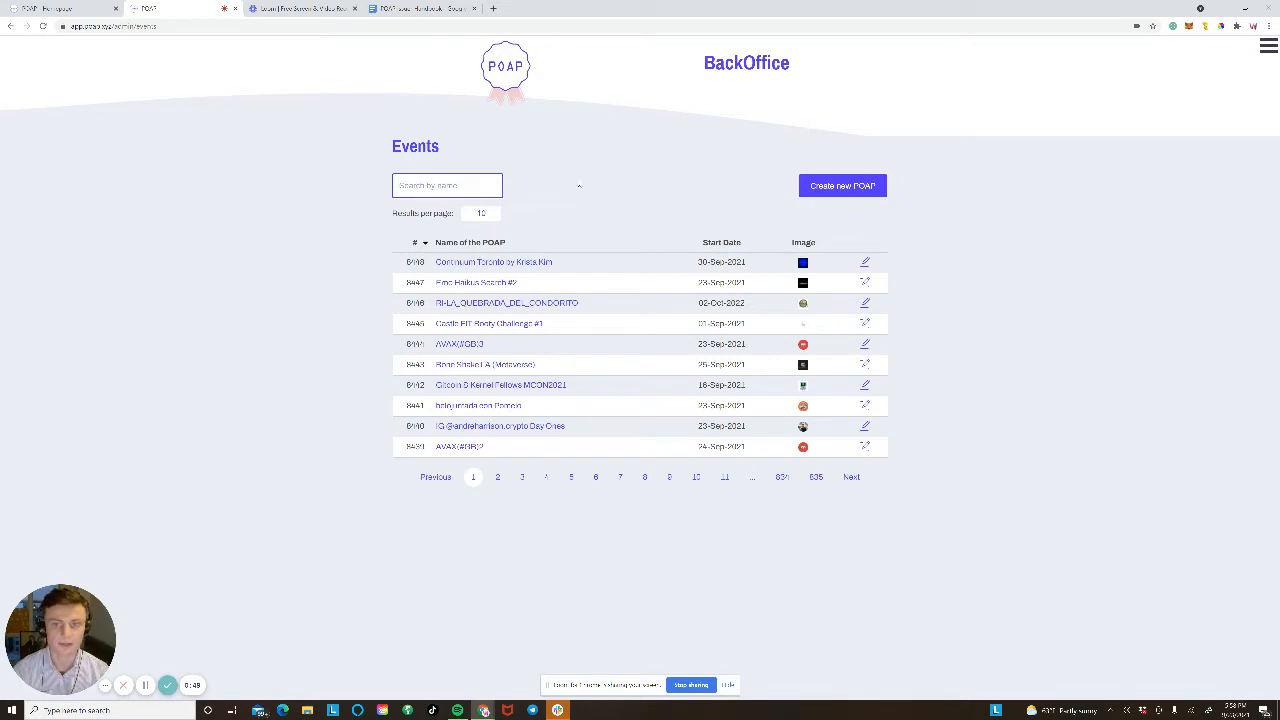
{"action": "left_click", "coordinate": [603, 169]}
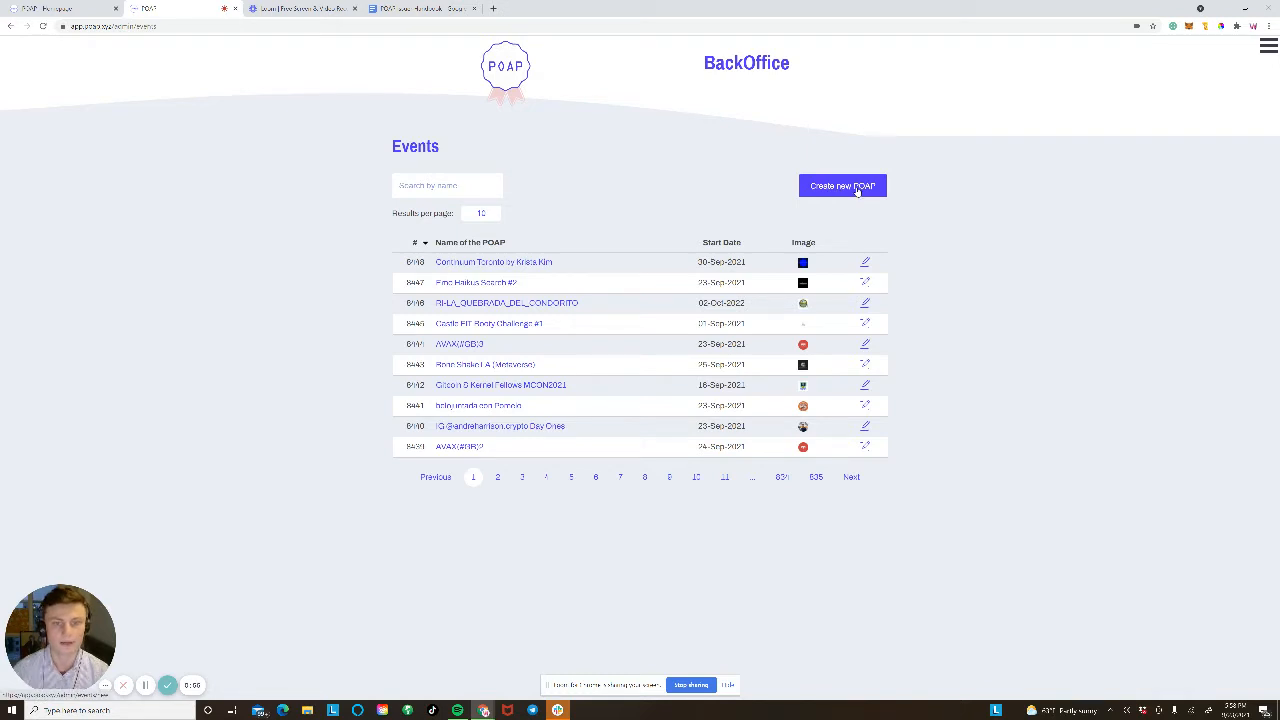
Step: Start a new POAP and enter the name 'IRL NYC event'
{"action": "left_click", "coordinate": [857, 189]}
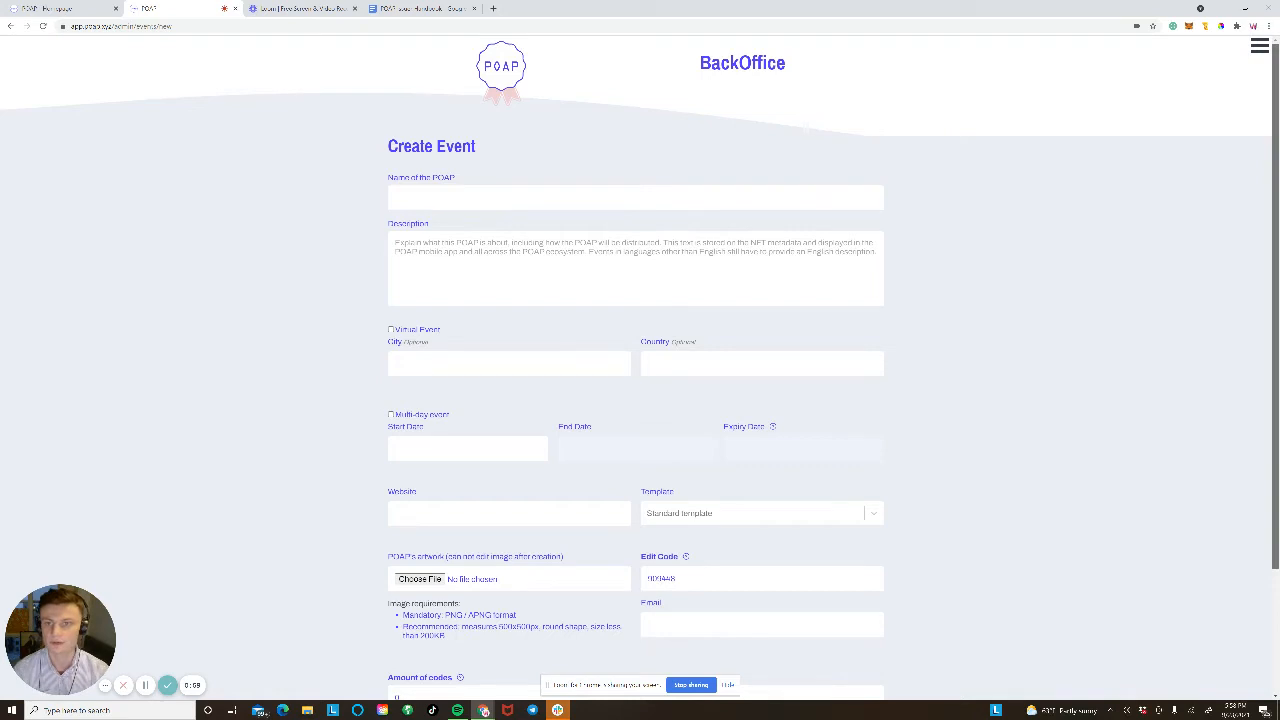
{"action": "scroll", "coordinate": [545, 300], "scroll_direction": "down", "scroll_amount": 2}
{"action": "scroll", "coordinate": [545, 300], "scroll_direction": "up", "scroll_amount": 2}
{"action": "left_click", "coordinate": [545, 152]}
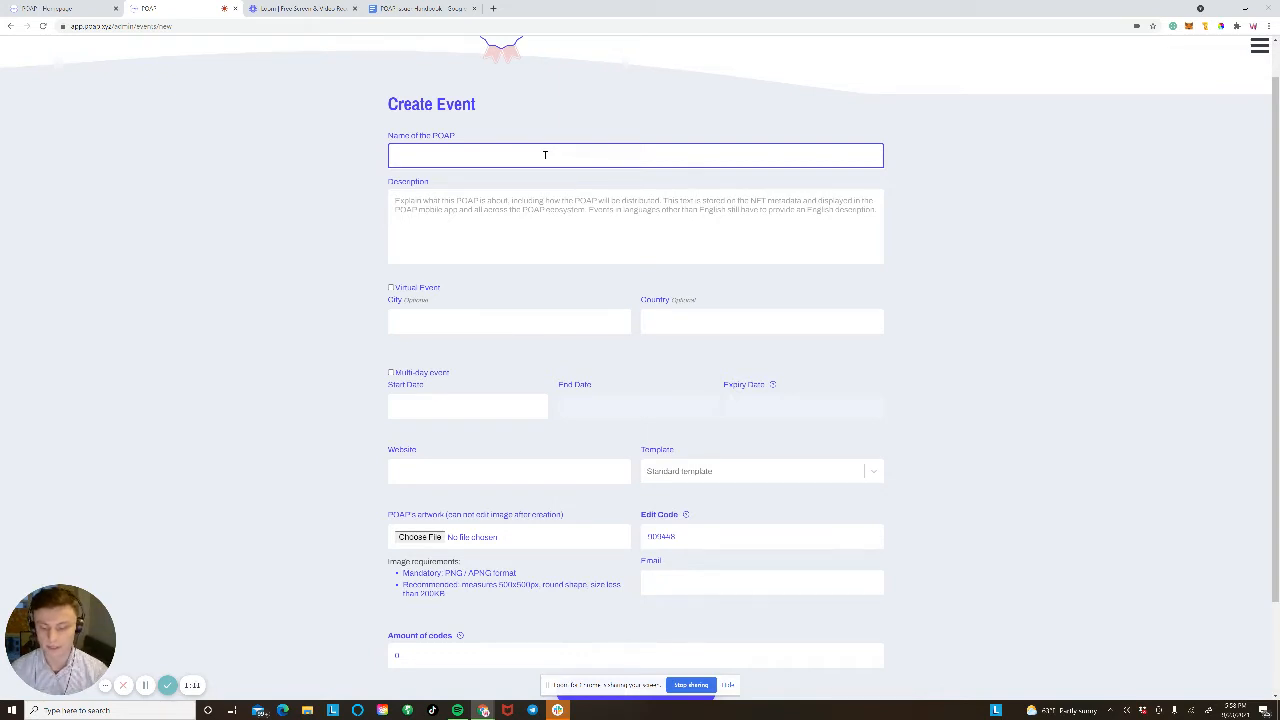
{"action": "type", "text": "NYC"}
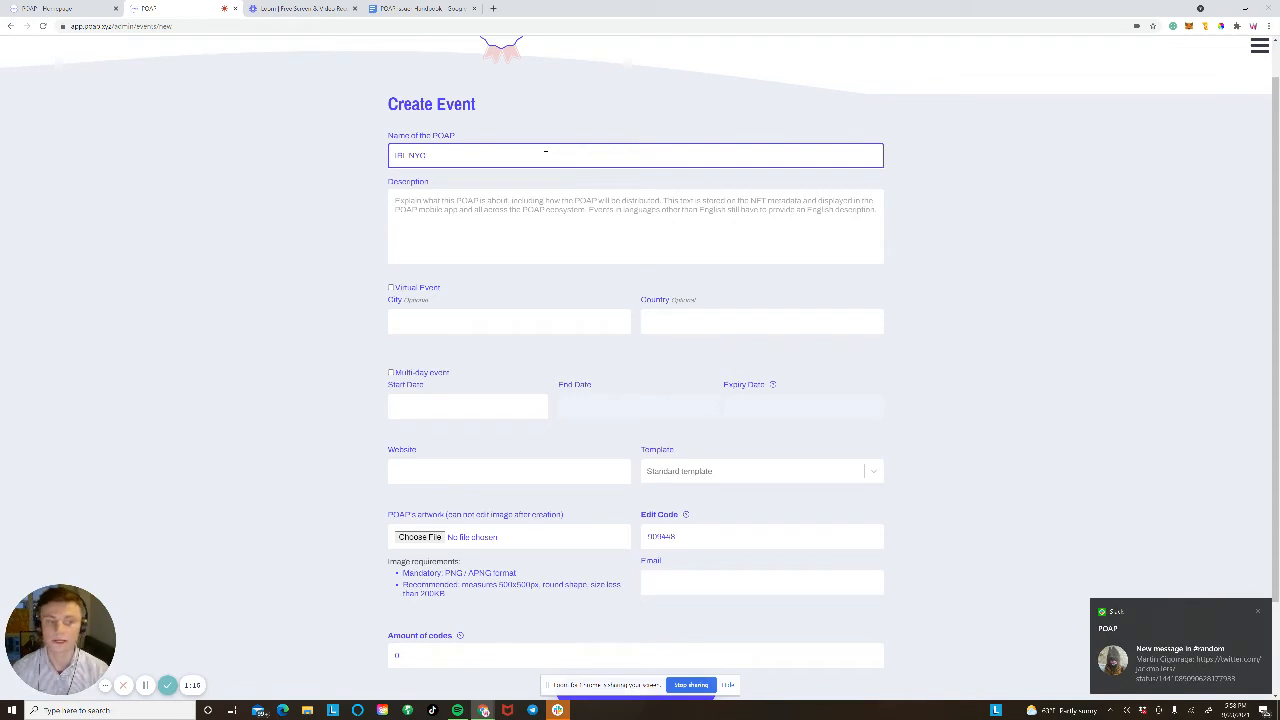
Step: Enter the description 'The first IRL NYC event', fixing typos along the way
{"action": "left_click", "coordinate": [535, 212]}
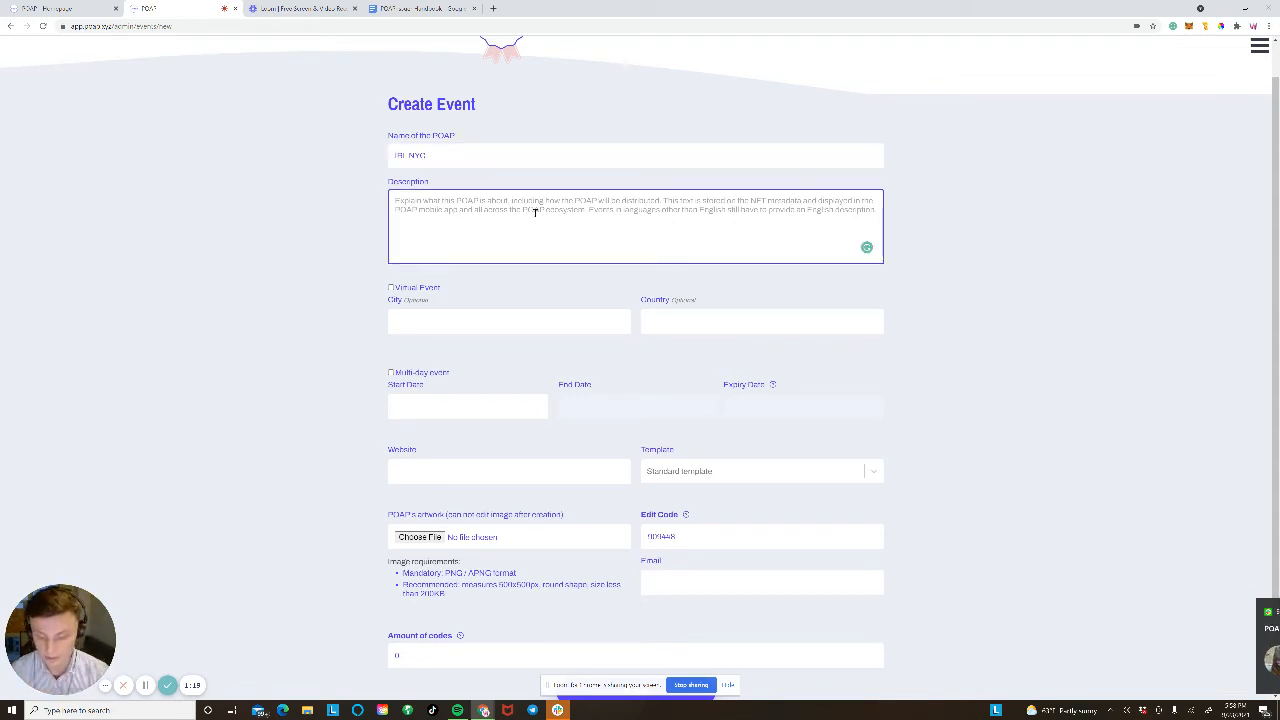
{"action": "type", "text": "Att"}
{"action": "key", "text": "BackSpace"}
{"action": "key", "text": "BackSpace"}
{"action": "key", "text": "BackSpace"}
{"action": "type", "text": "Th"}
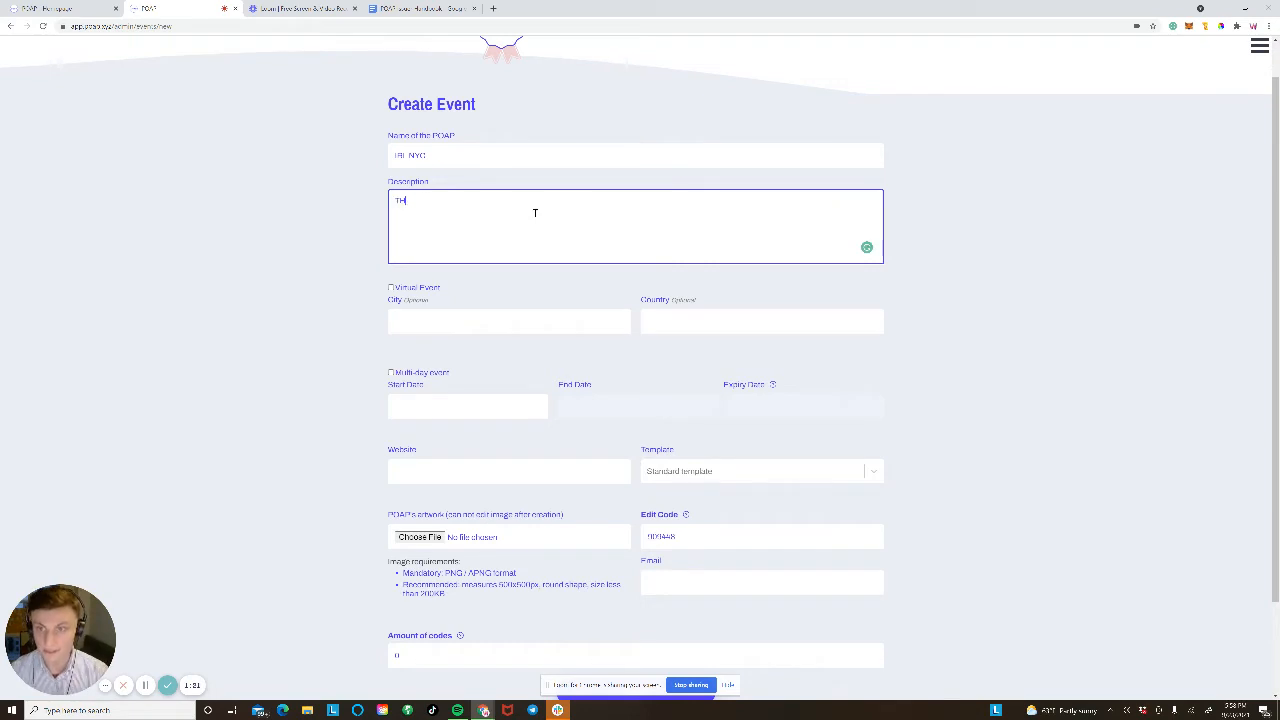
{"action": "type", "text": "e"}
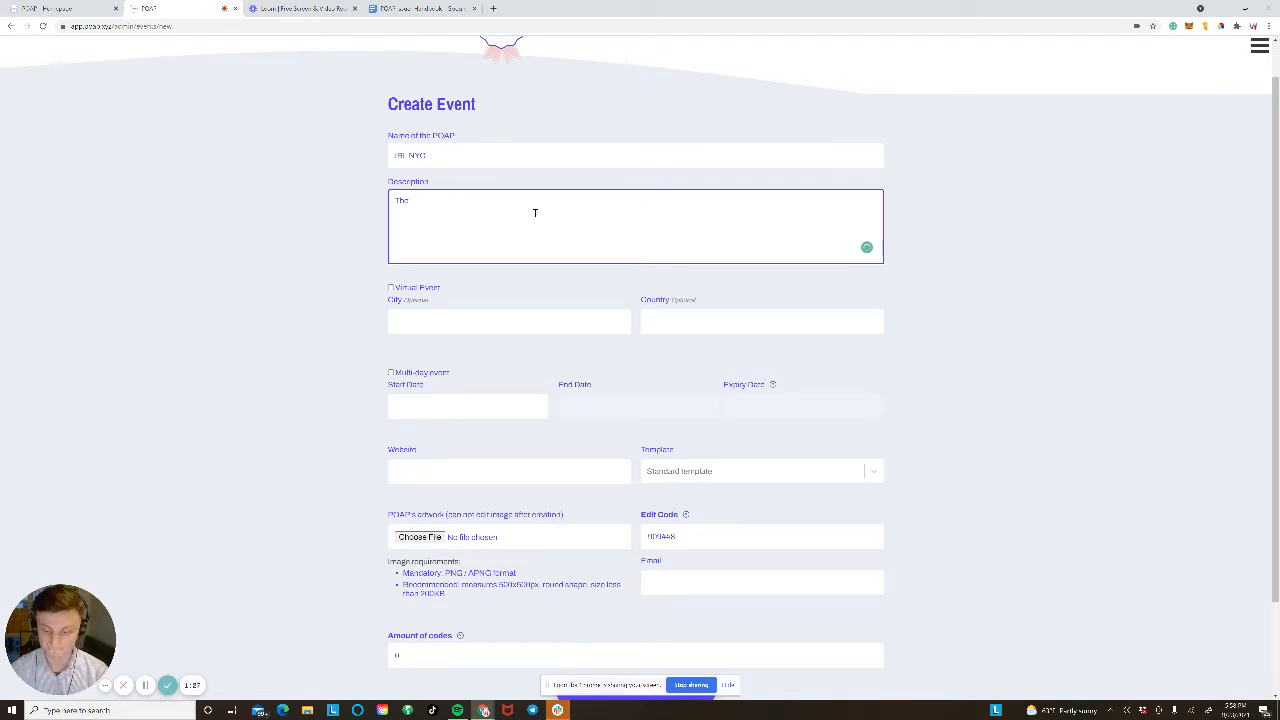
{"action": "type", "text": " first"}
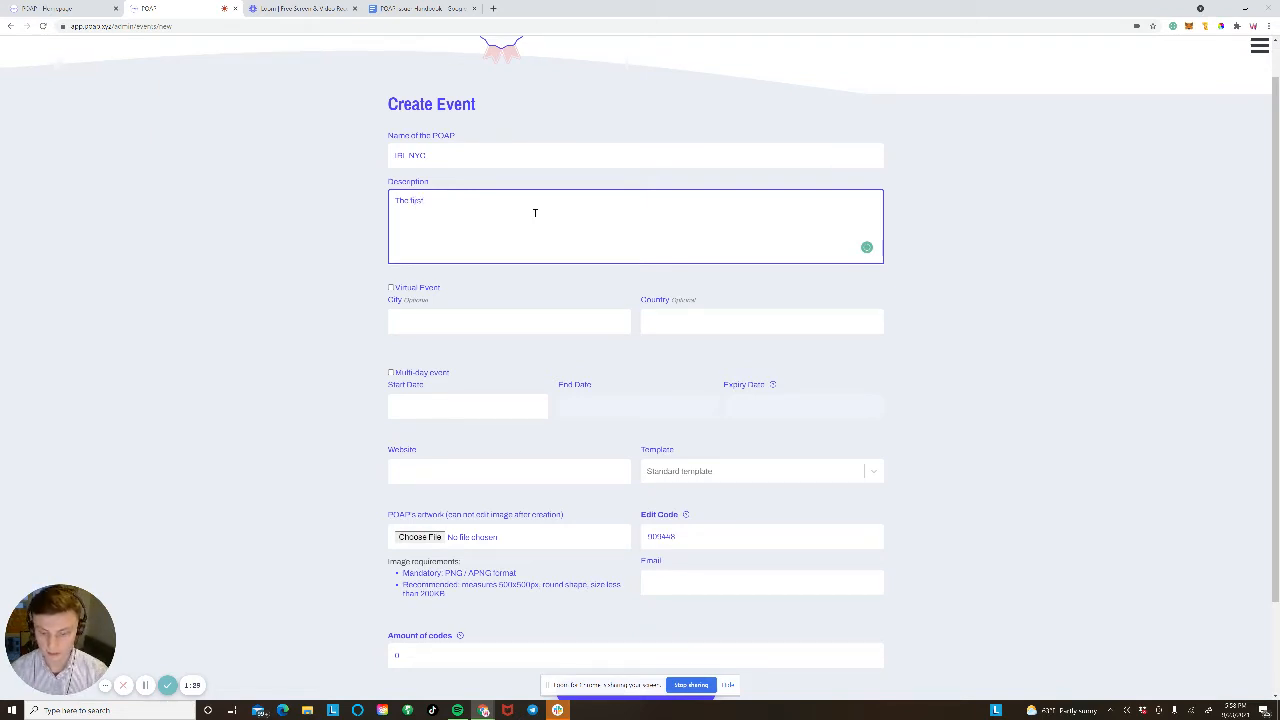
{"action": "type", "text": " IRL NYC"}
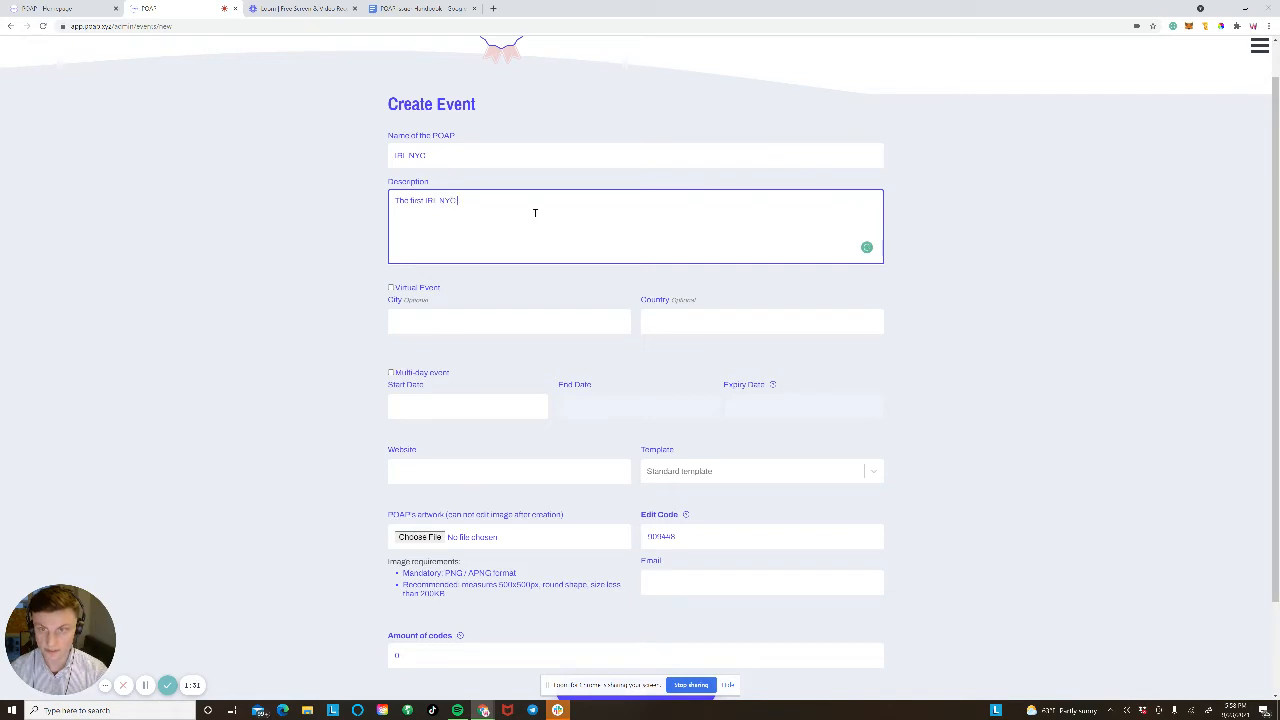
{"action": "type", "text": " Event"}
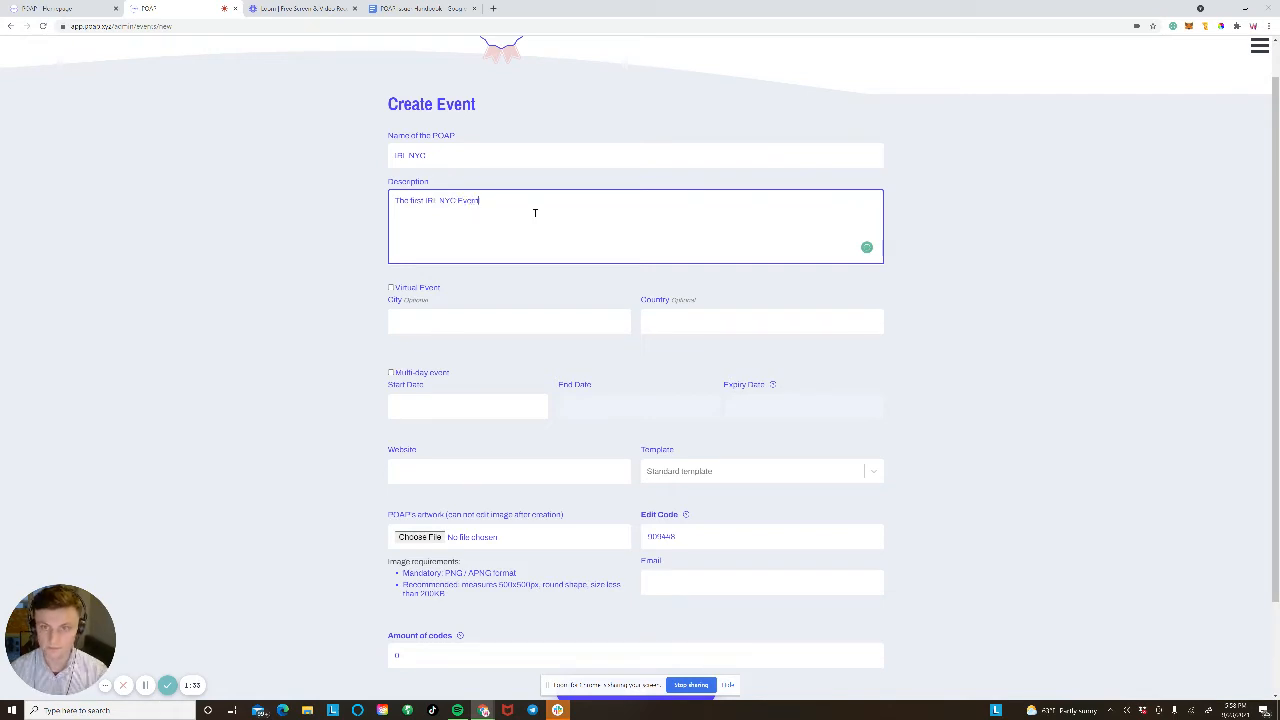
{"action": "key", "text": "BackSpace"}
{"action": "key", "text": "BackSpace"}
{"action": "key", "text": "BackSpace"}
{"action": "key", "text": "BackSpace"}
{"action": "type", "text": "vent"}
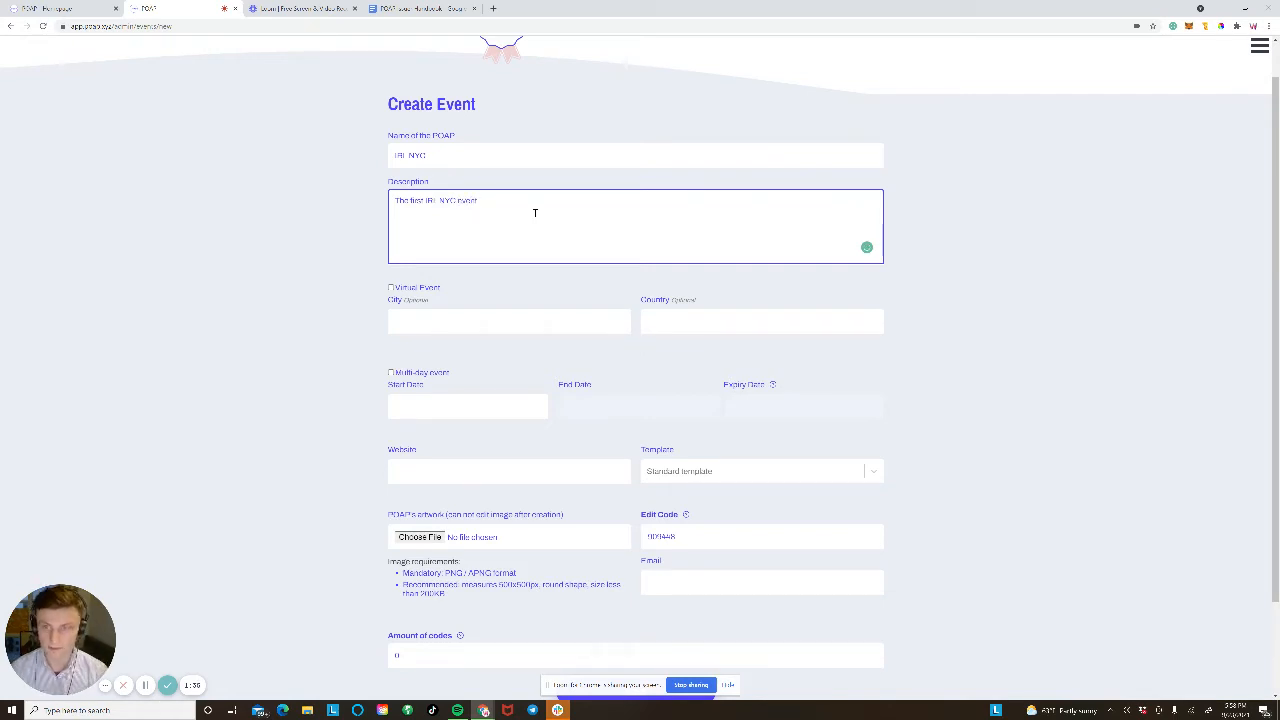
{"action": "left_click", "coordinate": [541, 158]}
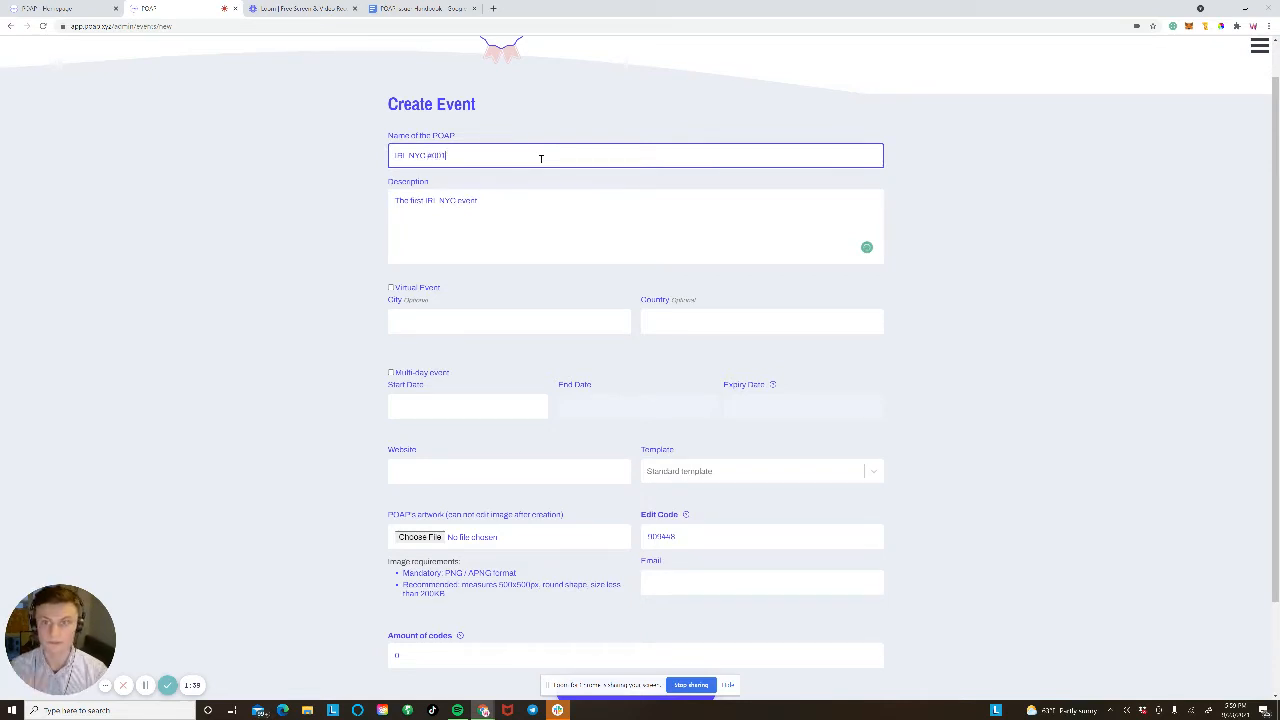
Step: Set the event's city to New York and adjust the country entry
{"action": "left_click", "coordinate": [390, 290]}
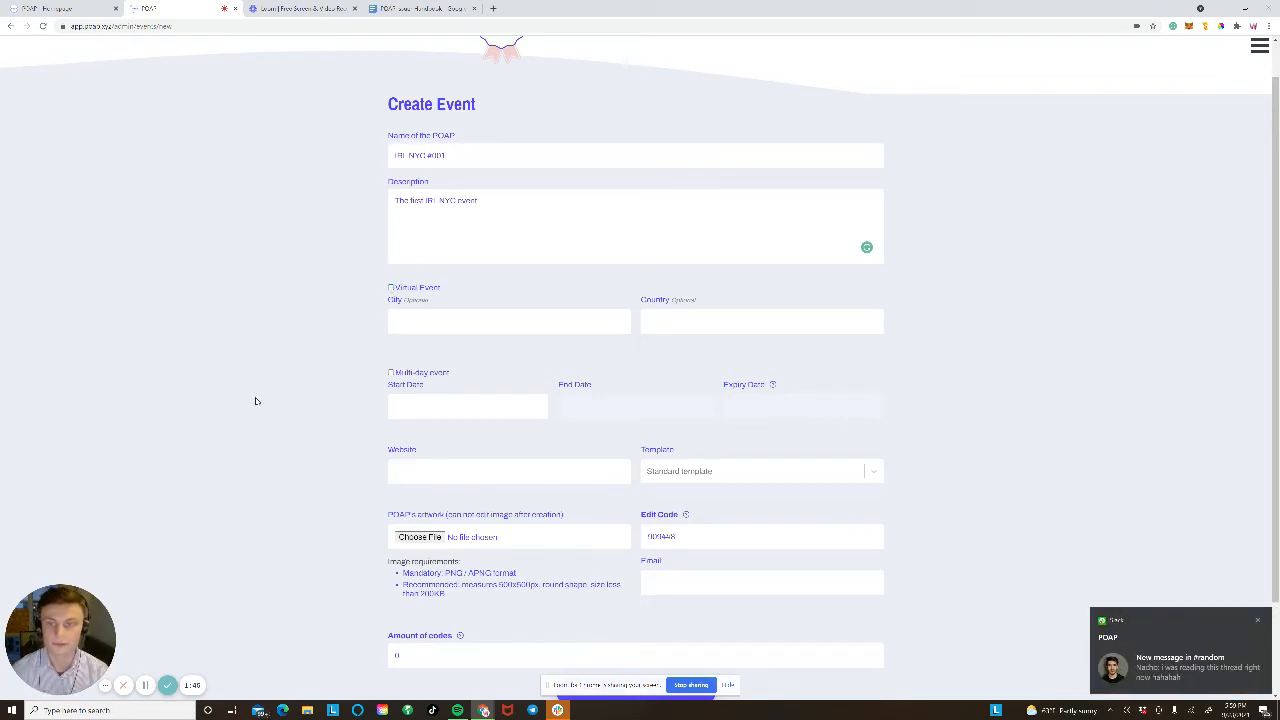
{"action": "left_click", "coordinate": [445, 316]}
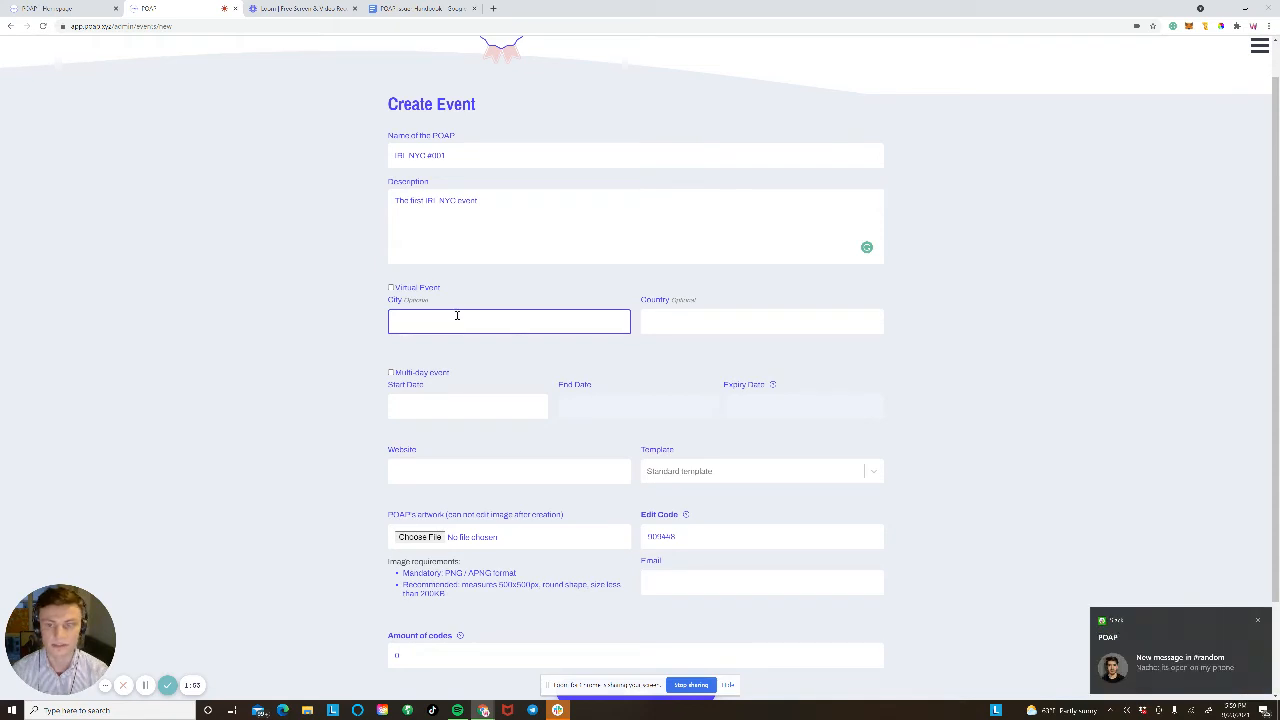
{"action": "type", "text": "New"}
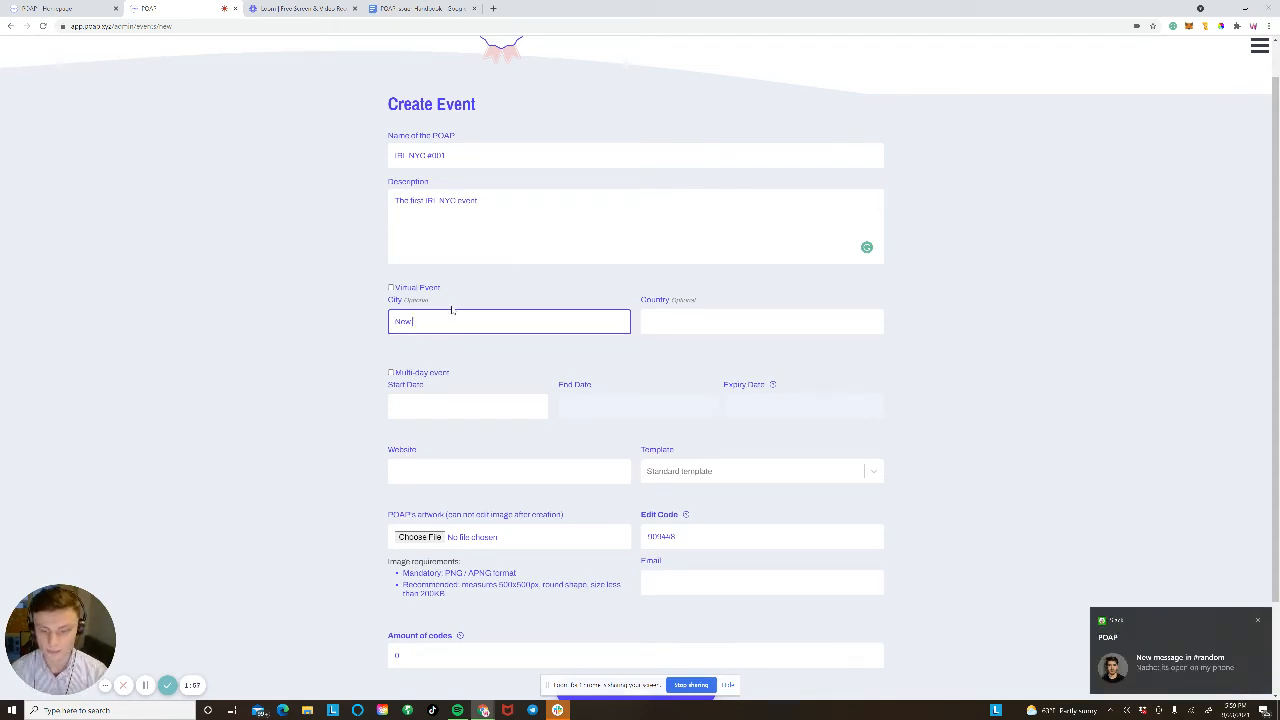
{"action": "type", "text": " York"}
{"action": "key", "text": "BackSpace"}
{"action": "key", "text": "BackSpace"}
{"action": "key", "text": "BackSpace"}
{"action": "key", "text": "BackSpace"}
{"action": "key", "text": "BackSpace"}
{"action": "key", "text": "BackSpace"}
{"action": "key", "text": "BackSpace"}
{"action": "key", "text": "BackSpace"}
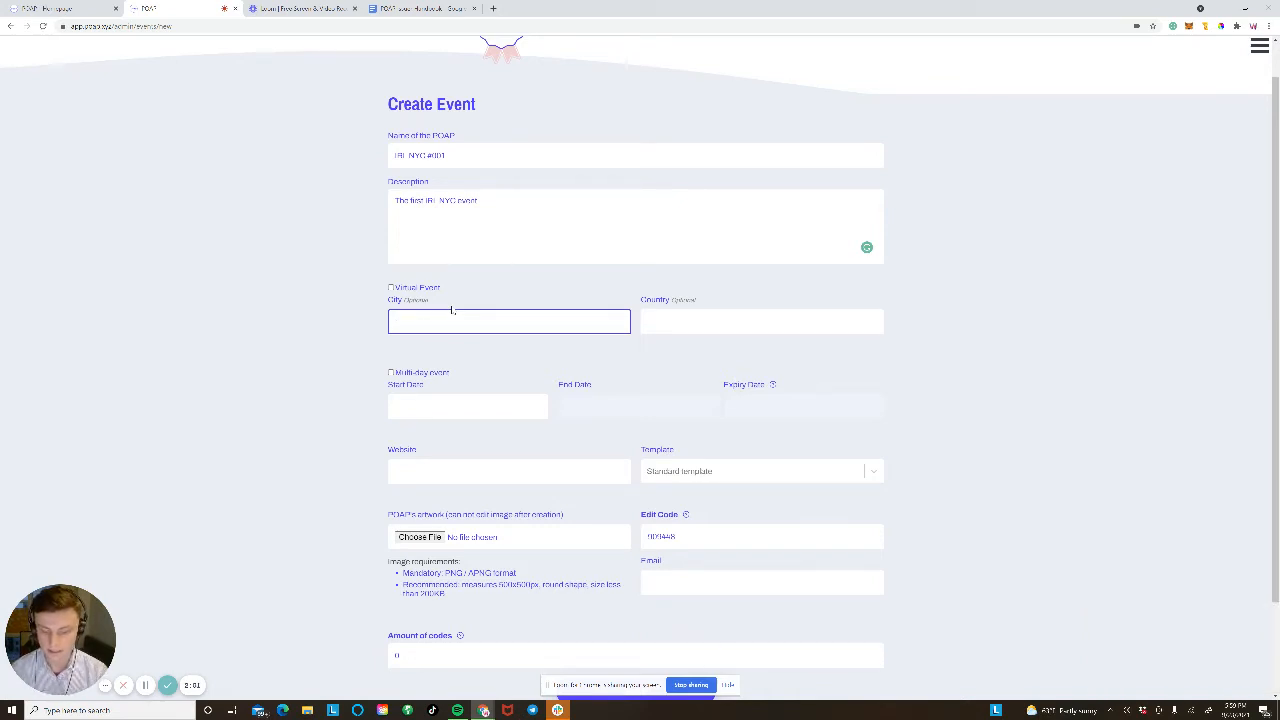
{"action": "type", "text": "Br"}
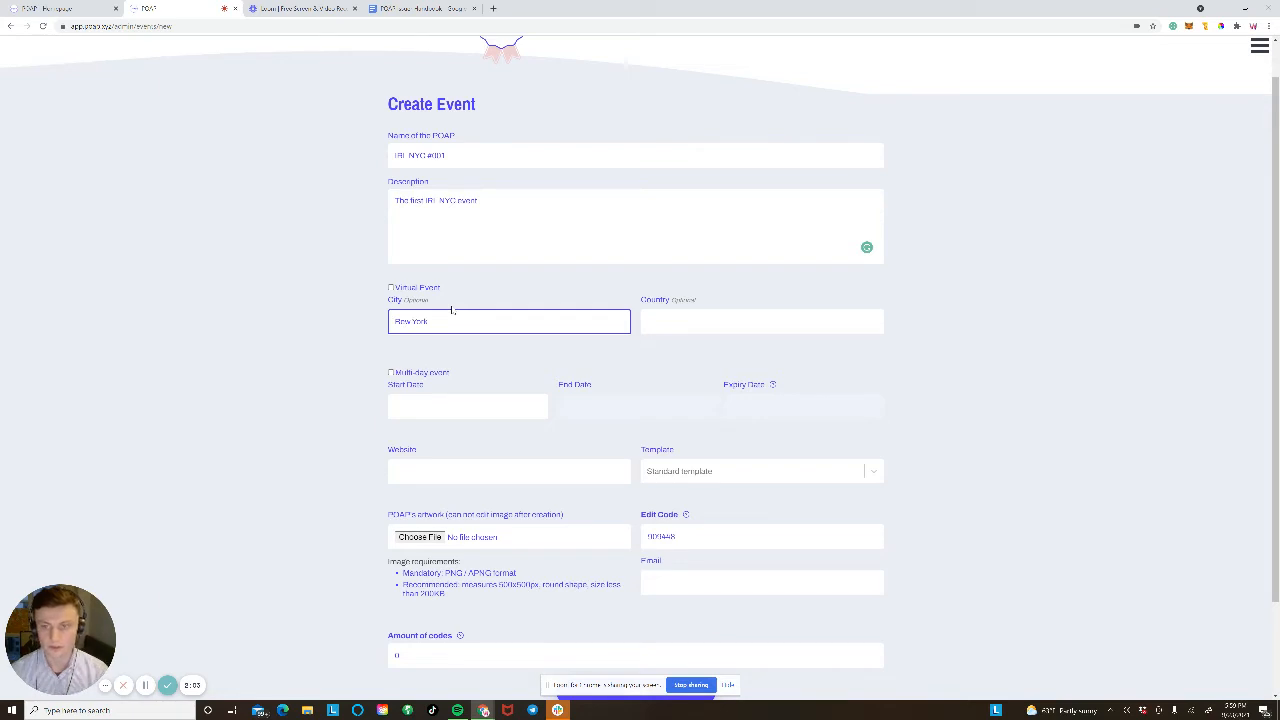
{"action": "key", "text": "ctrl+a"}
{"action": "type", "text": "New Yo"}
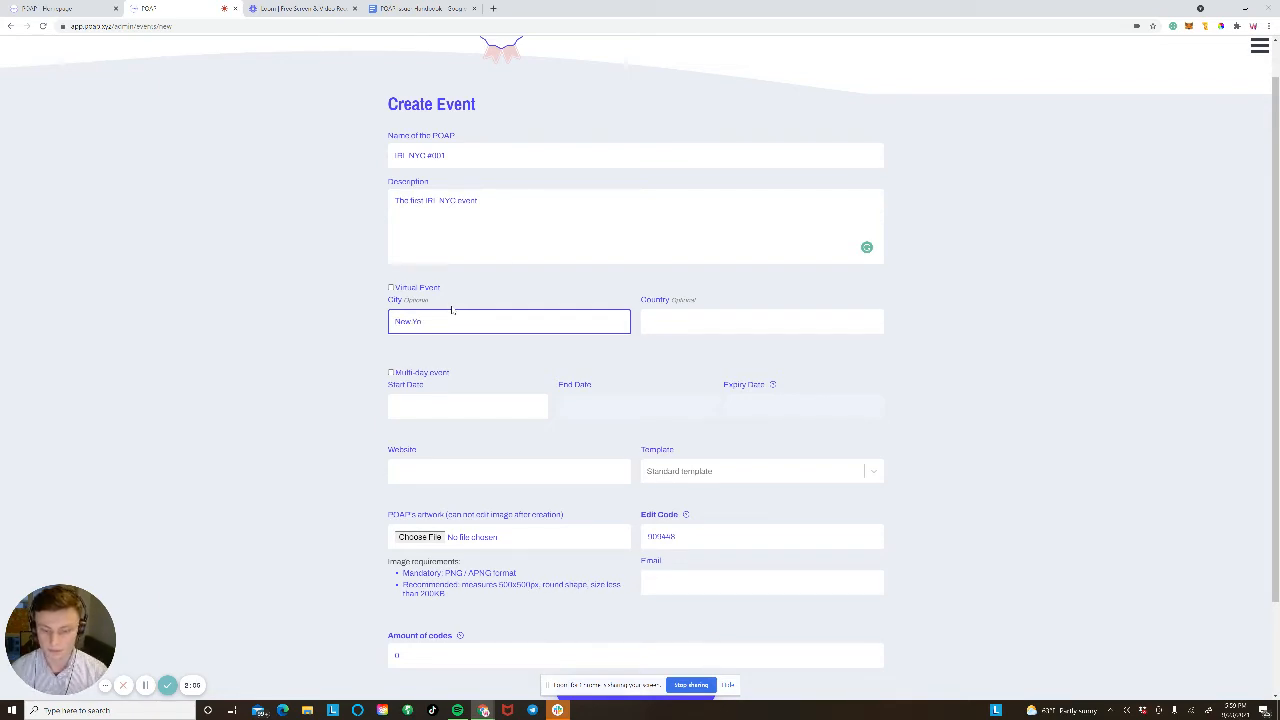
{"action": "left_click", "coordinate": [766, 324]}
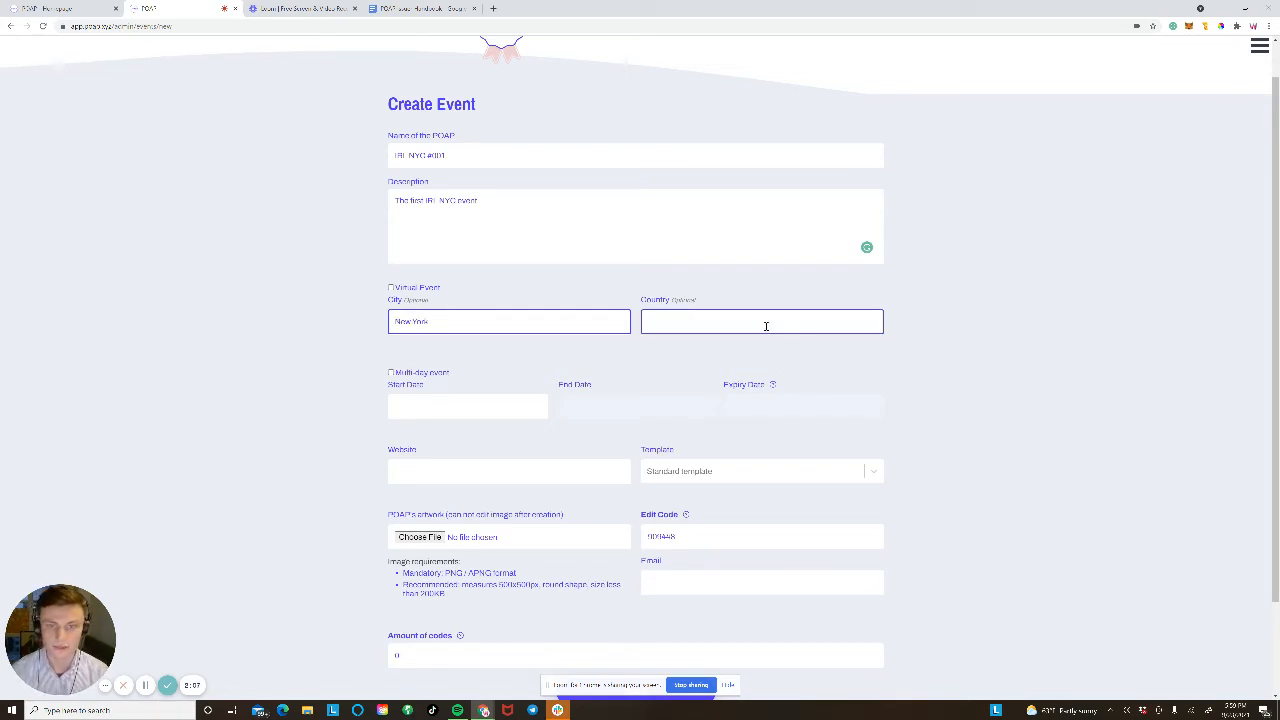
{"action": "key", "text": "BackSpace"}
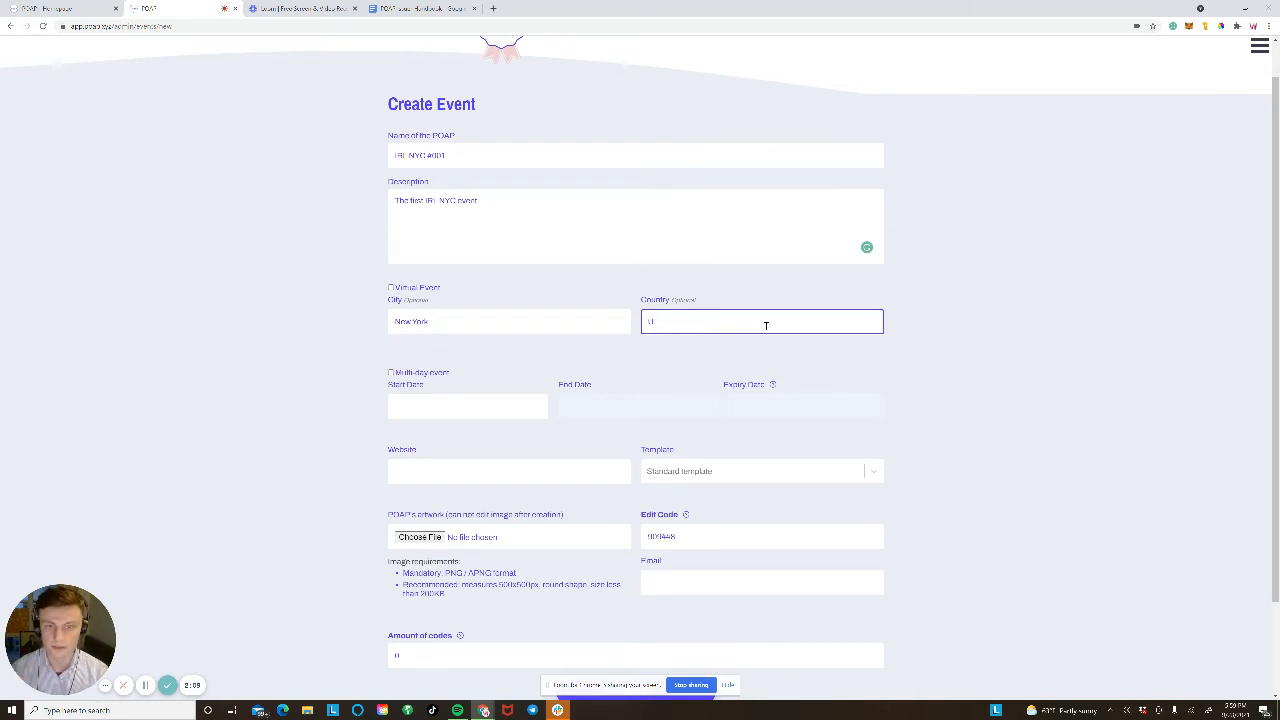
Step: Toggle the multi-day event option, leaving the event single-day
{"action": "left_click", "coordinate": [421, 374]}
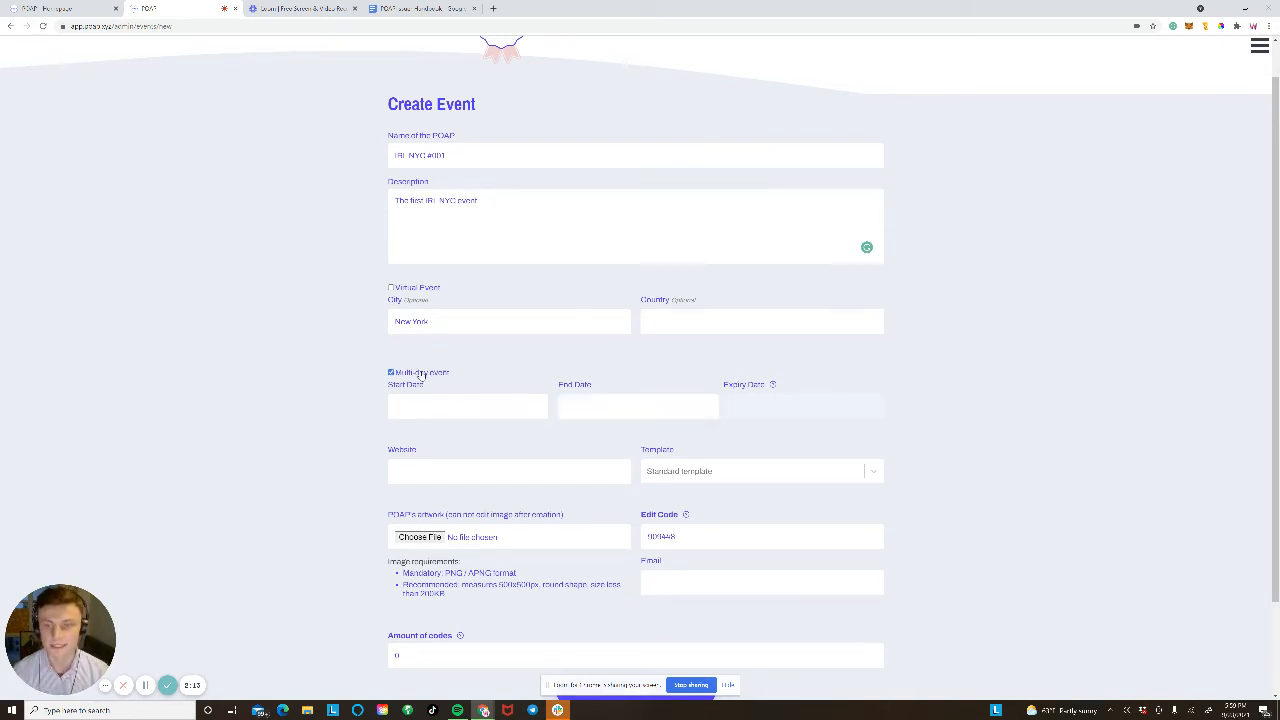
{"action": "left_click", "coordinate": [421, 374]}
{"action": "double_click", "coordinate": [420, 374]}
{"action": "left_click", "coordinate": [420, 375]}
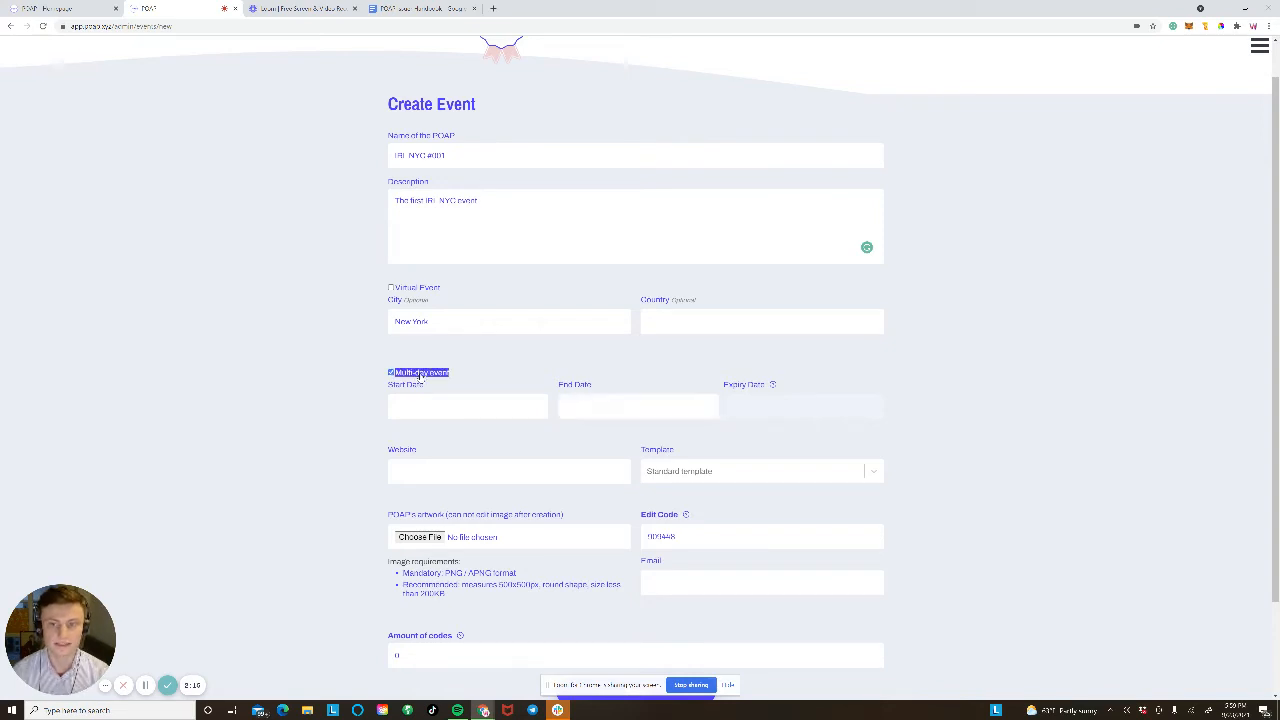
{"action": "left_click", "coordinate": [420, 375]}
{"action": "left_click", "coordinate": [358, 381]}
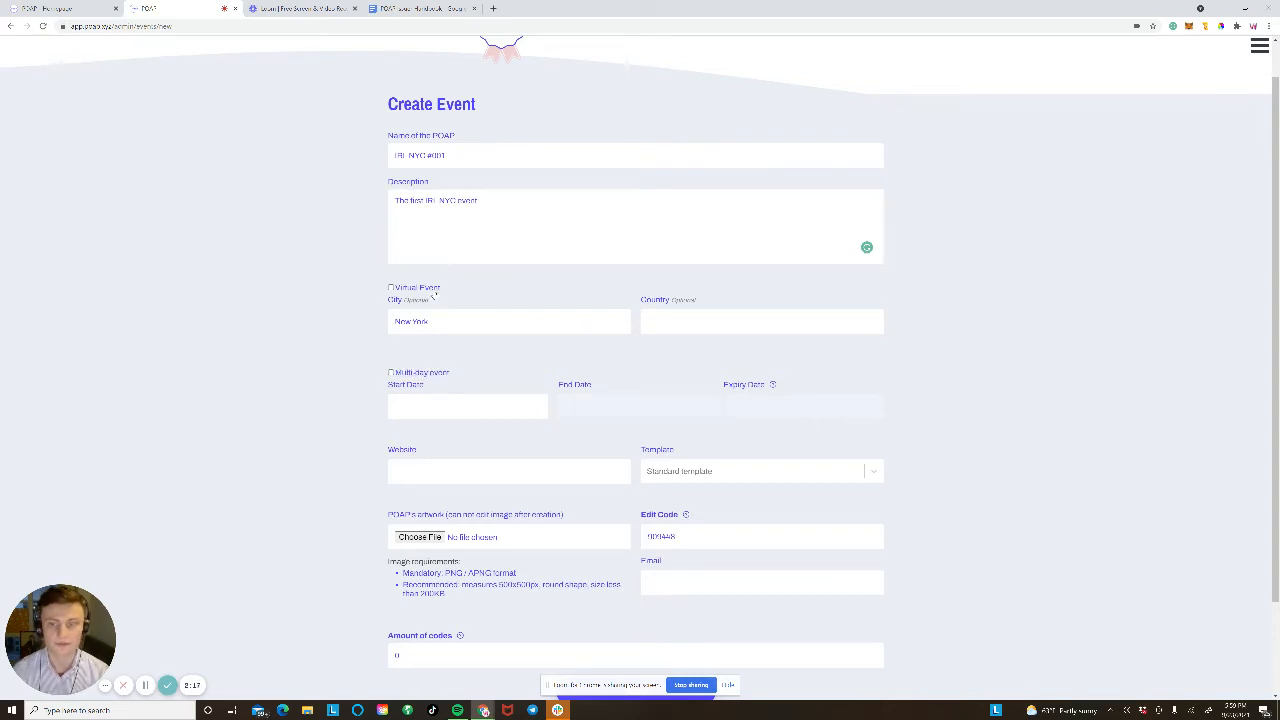
Step: Pick 25 as the start date and 26 September 2021 as the expiry date
{"action": "left_click", "coordinate": [445, 405]}
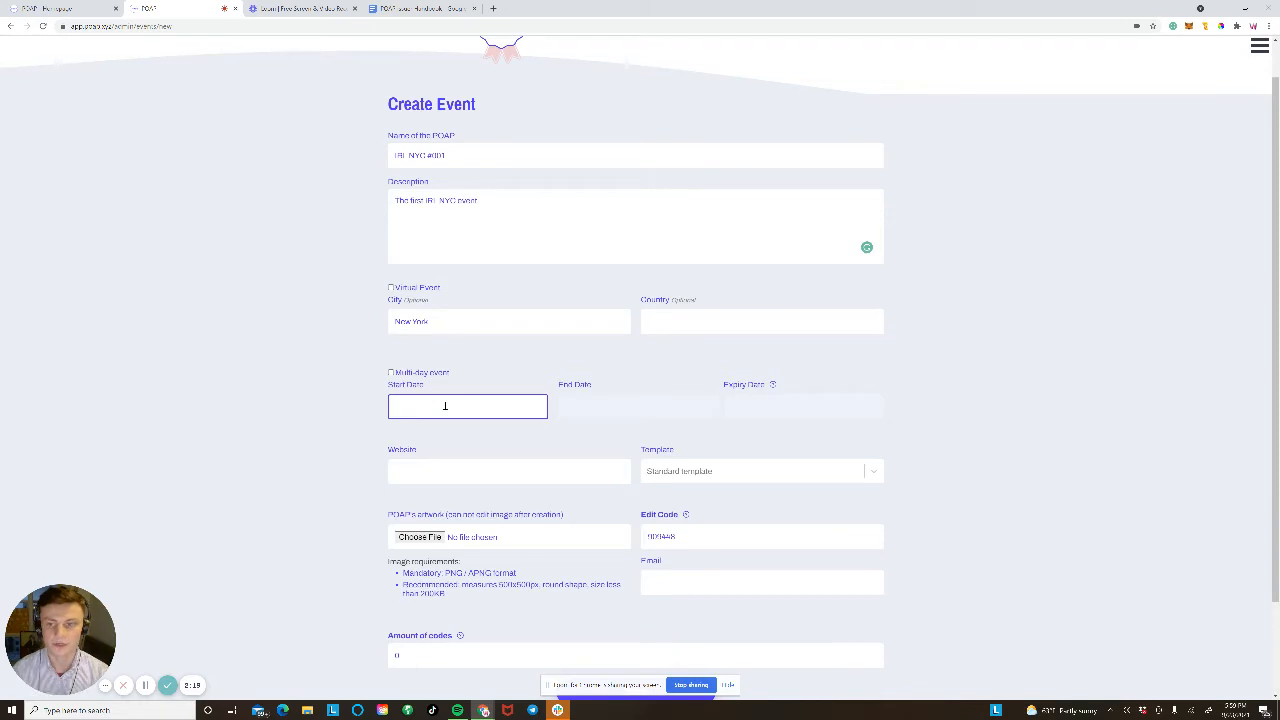
{"action": "left_click", "coordinate": [445, 405]}
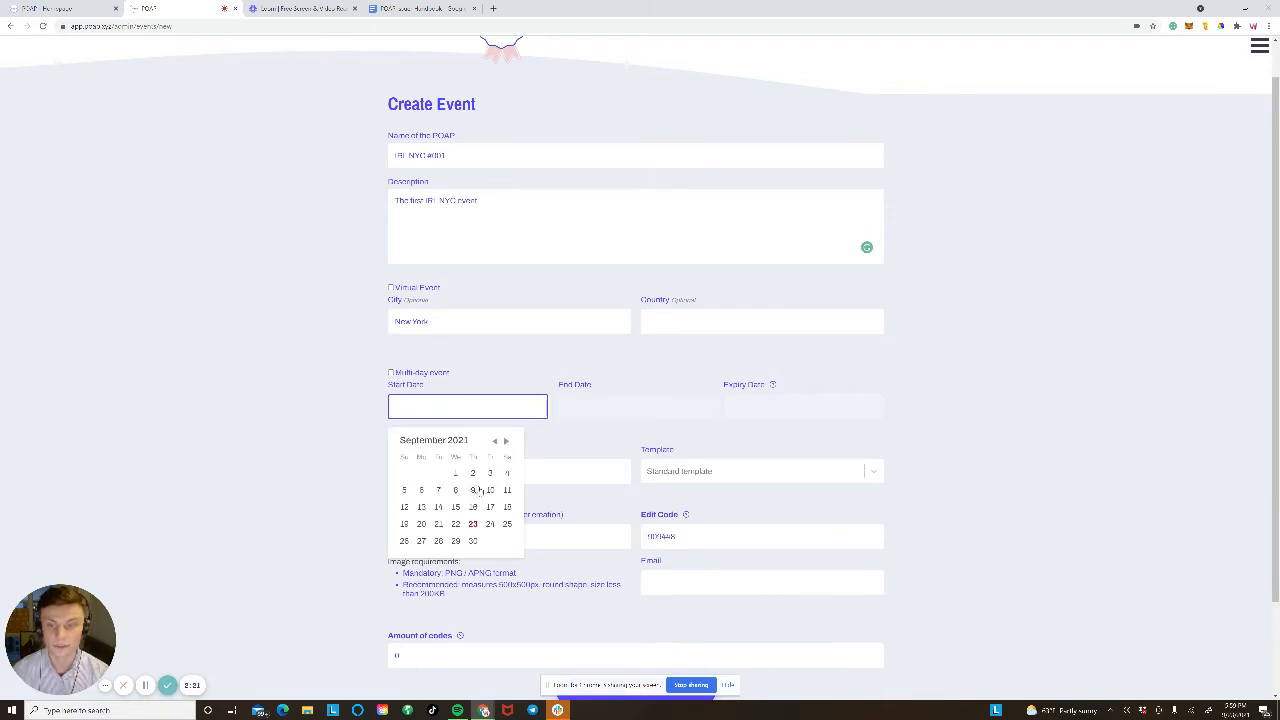
{"action": "left_click", "coordinate": [506, 524]}
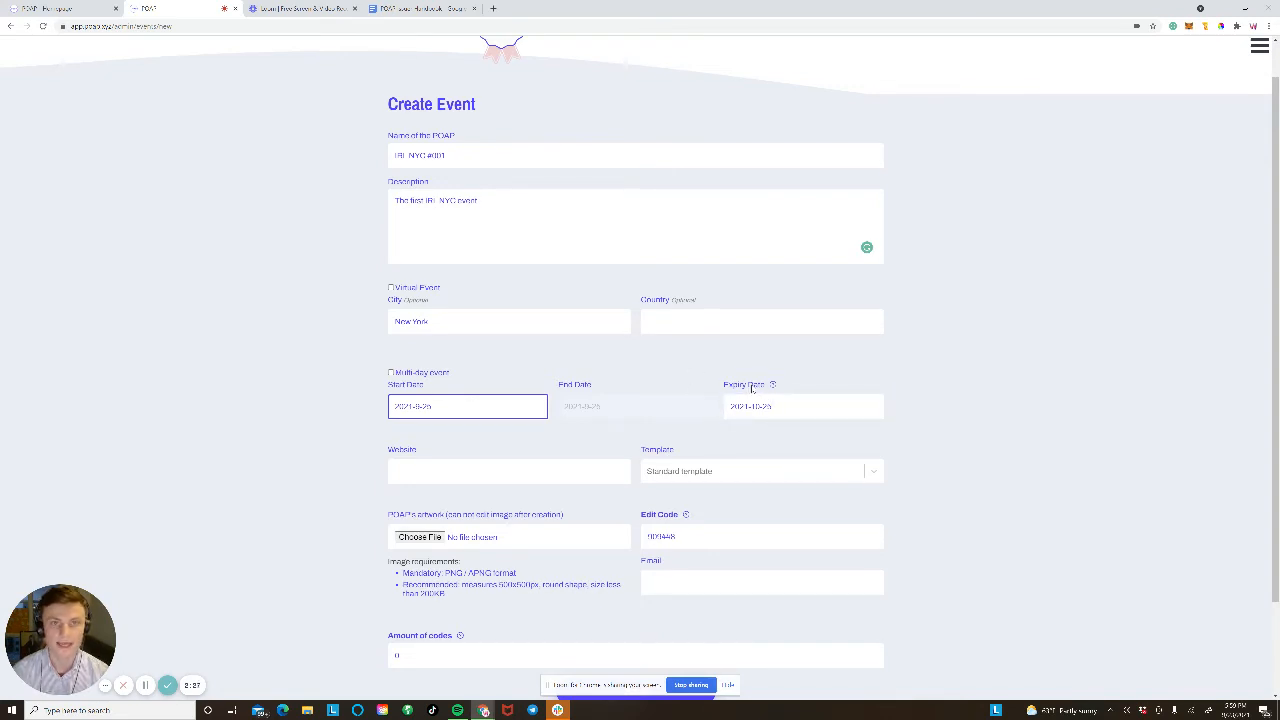
{"action": "mouse_move", "coordinate": [776, 386]}
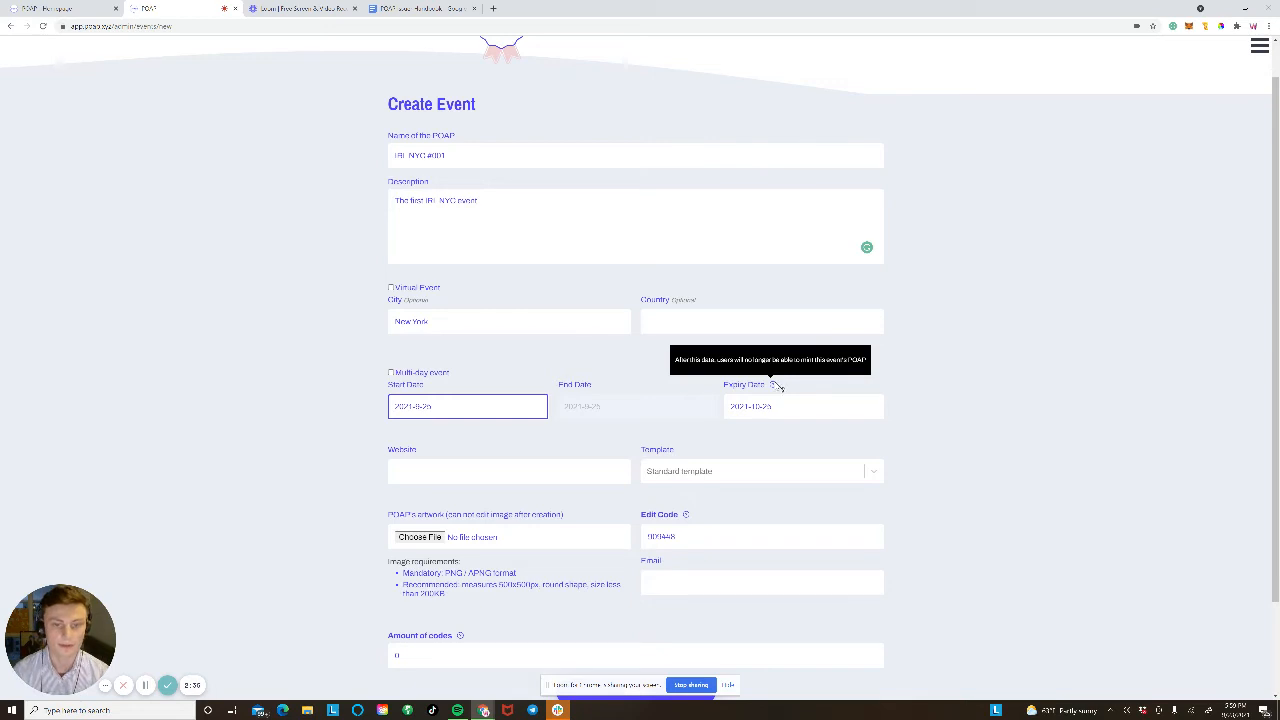
{"action": "left_click", "coordinate": [777, 408]}
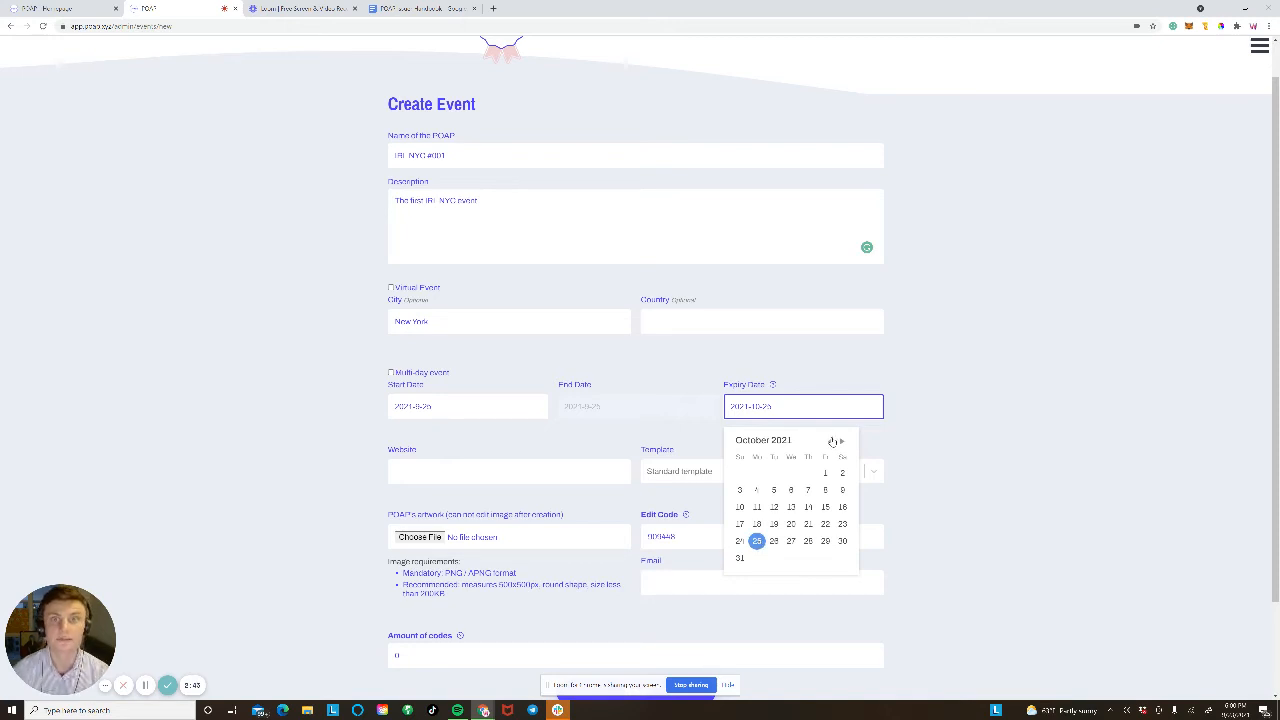
{"action": "left_click", "coordinate": [831, 441]}
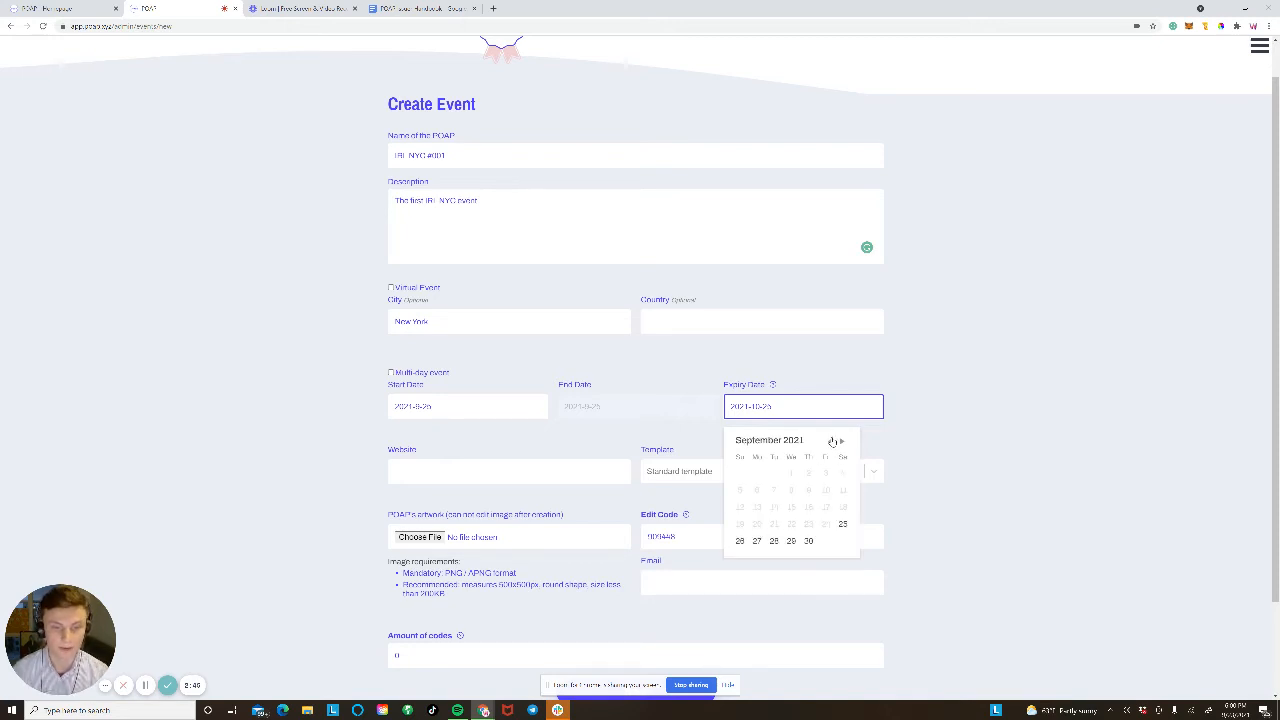
{"action": "left_click", "coordinate": [740, 541]}
{"action": "left_click", "coordinate": [460, 474]}
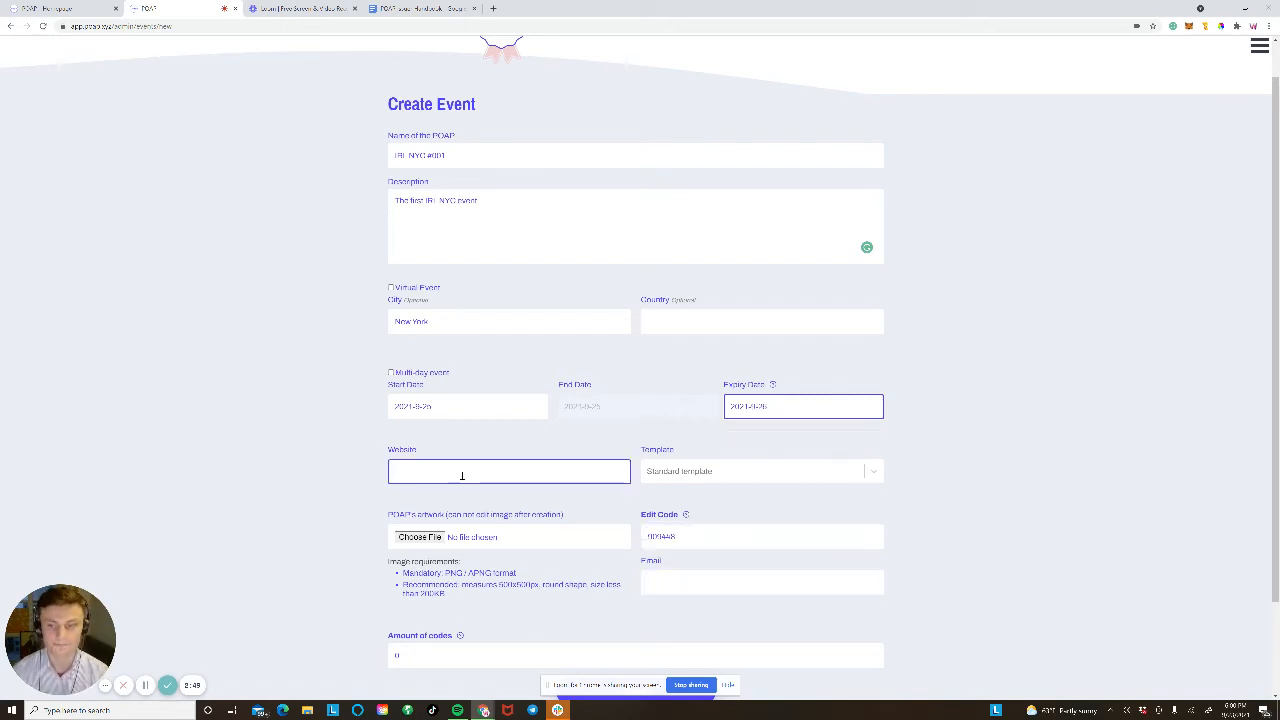
Step: Load Twitter Home via 'tw' in a new tab and paste its address into Website
{"action": "left_click", "coordinate": [493, 8]}
{"action": "type", "text": "twitter.com/home"}
{"action": "key", "text": "Return"}
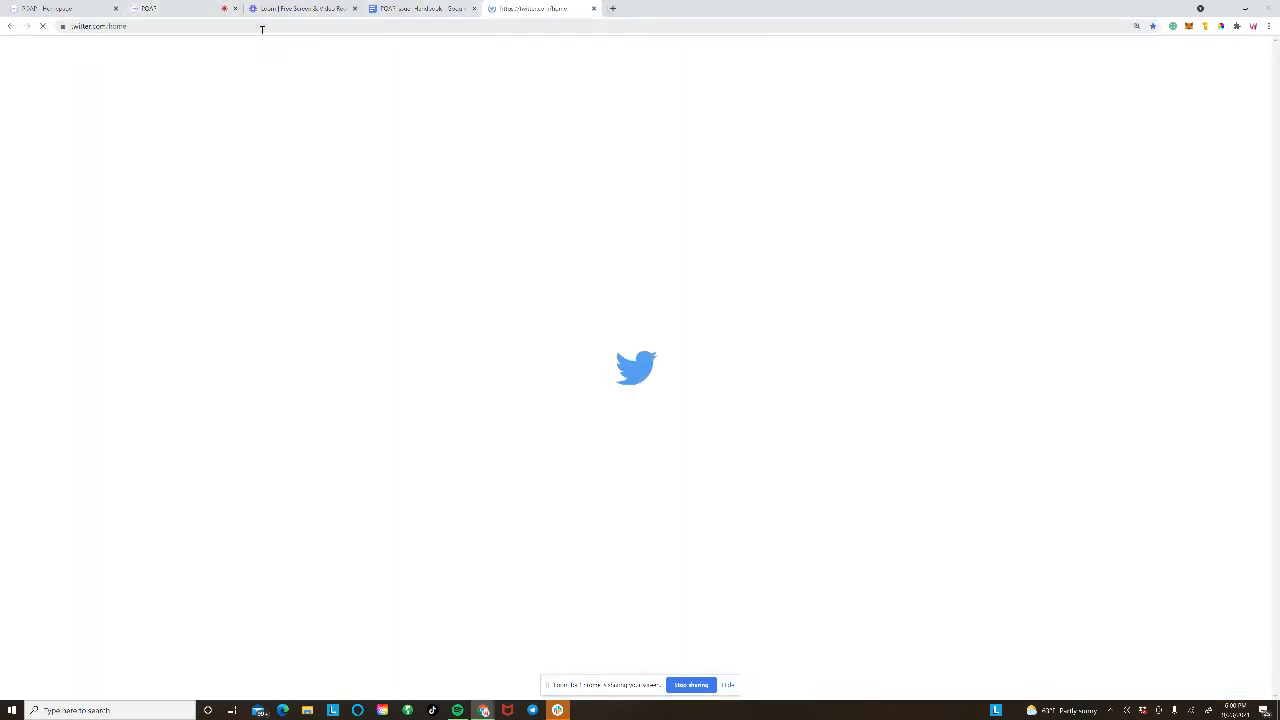
{"action": "key", "text": "ctrl+shift+Tab"}
{"action": "key", "text": "ctrl+shift+Tab"}
{"action": "key", "text": "ctrl+shift+Tab"}
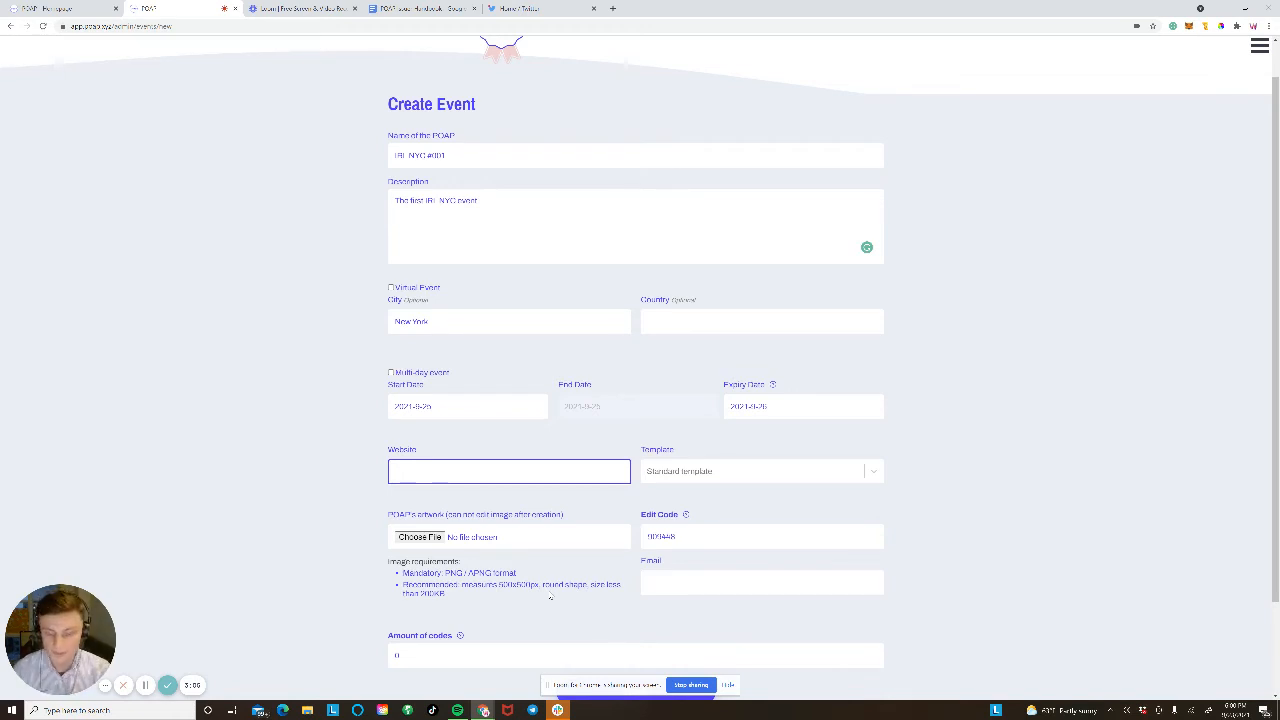
{"action": "type", "text": "https://twitter.com/home"}
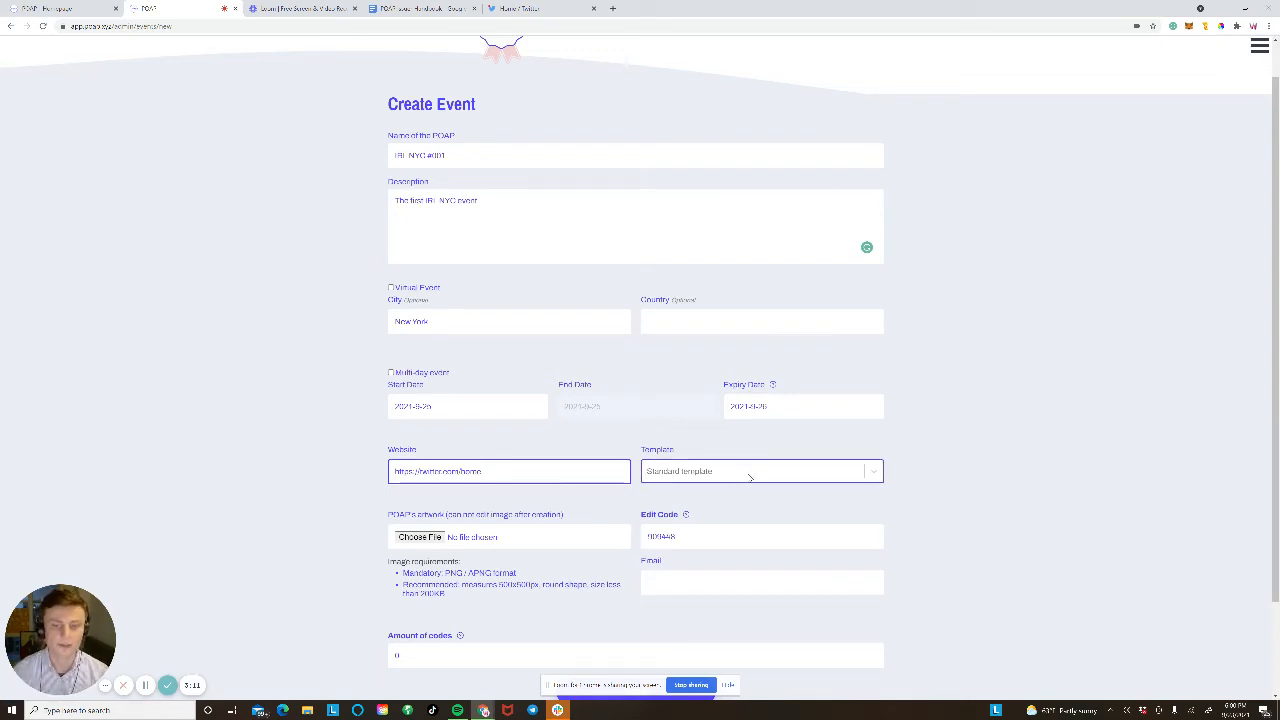
{"action": "left_click", "coordinate": [745, 476]}
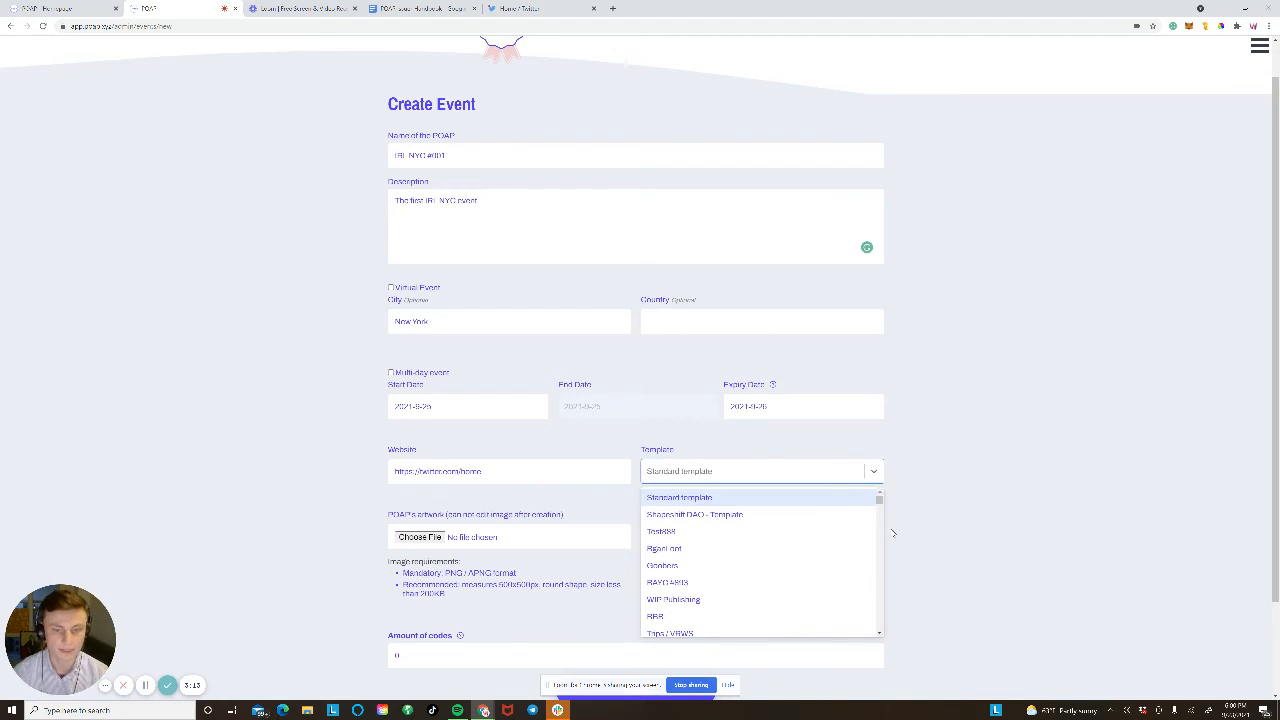
{"action": "scroll", "coordinate": [884, 510], "scroll_direction": "down", "scroll_amount": 1}
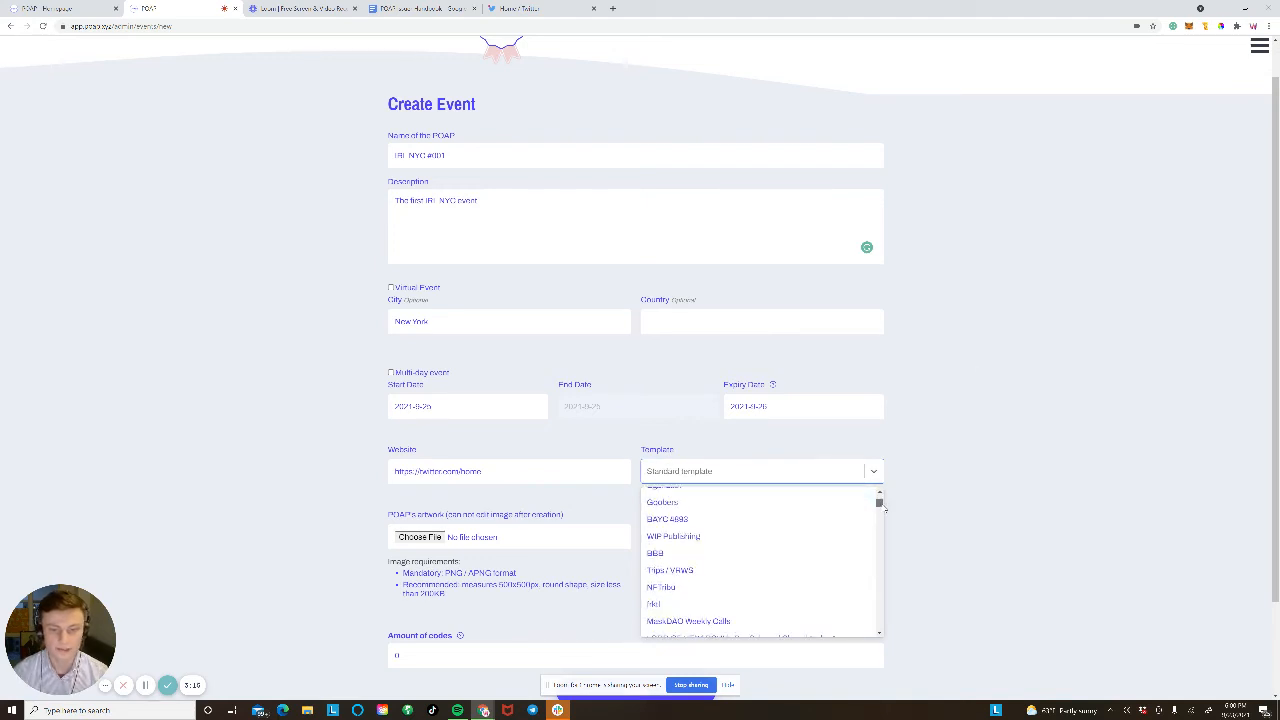
{"action": "mouse_move", "coordinate": [884, 510]}
{"action": "left_mouse_down"}
{"action": "mouse_move", "coordinate": [869, 643]}
{"action": "mouse_move", "coordinate": [879, 498]}
{"action": "left_mouse_up"}
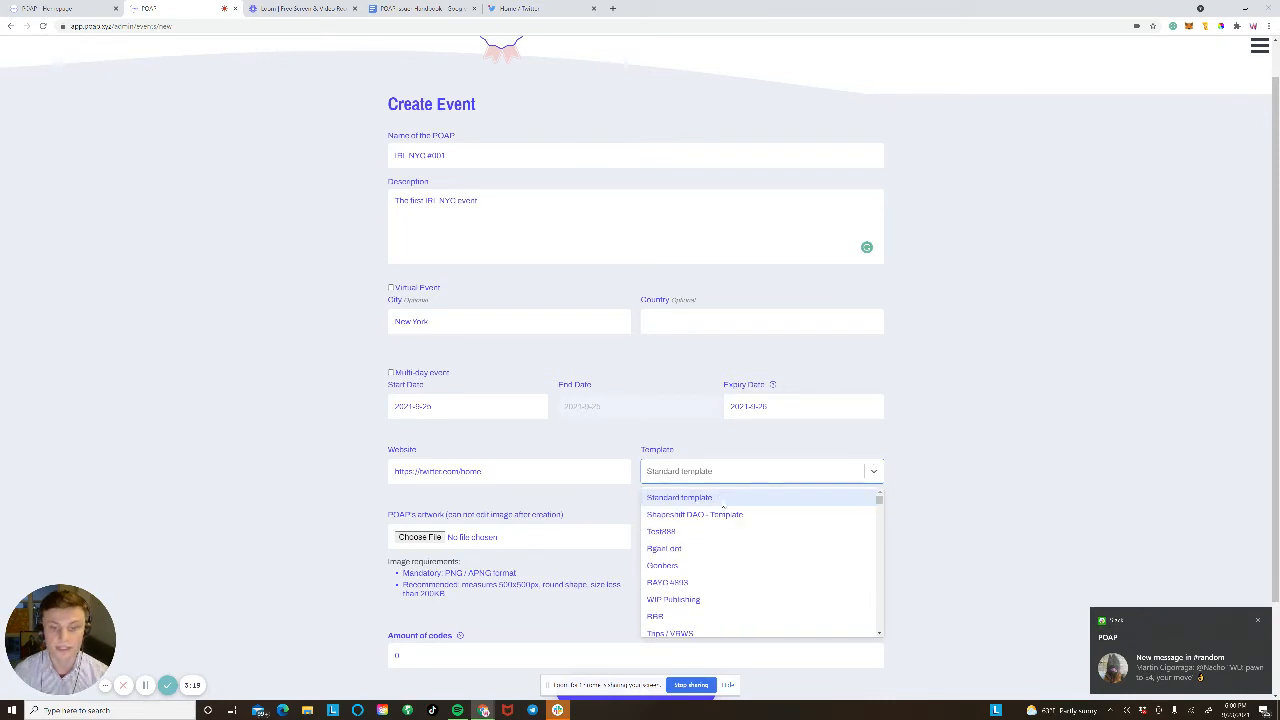
{"action": "left_click", "coordinate": [722, 504]}
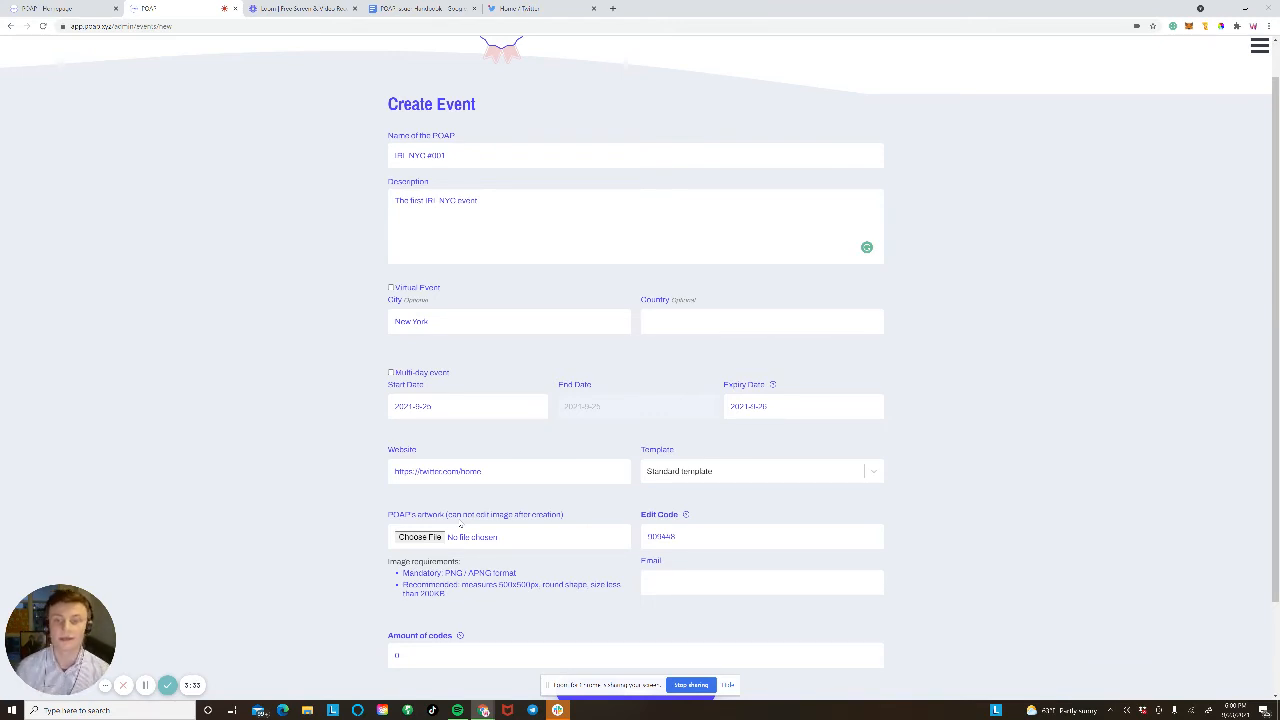
Step: Choose the IRL NYC image IRL_NYC_White_background (1).png as the POAP artwork file
{"action": "left_click", "coordinate": [427, 545]}
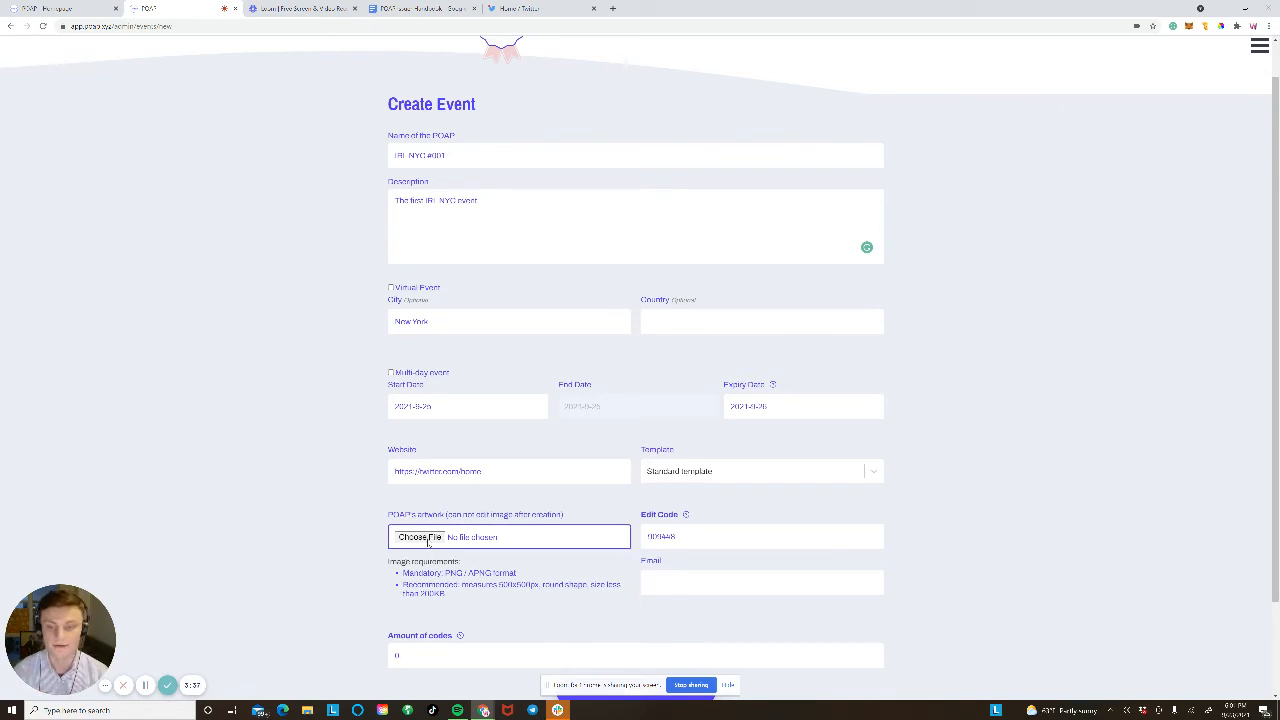
{"action": "left_click", "coordinate": [348, 538]}
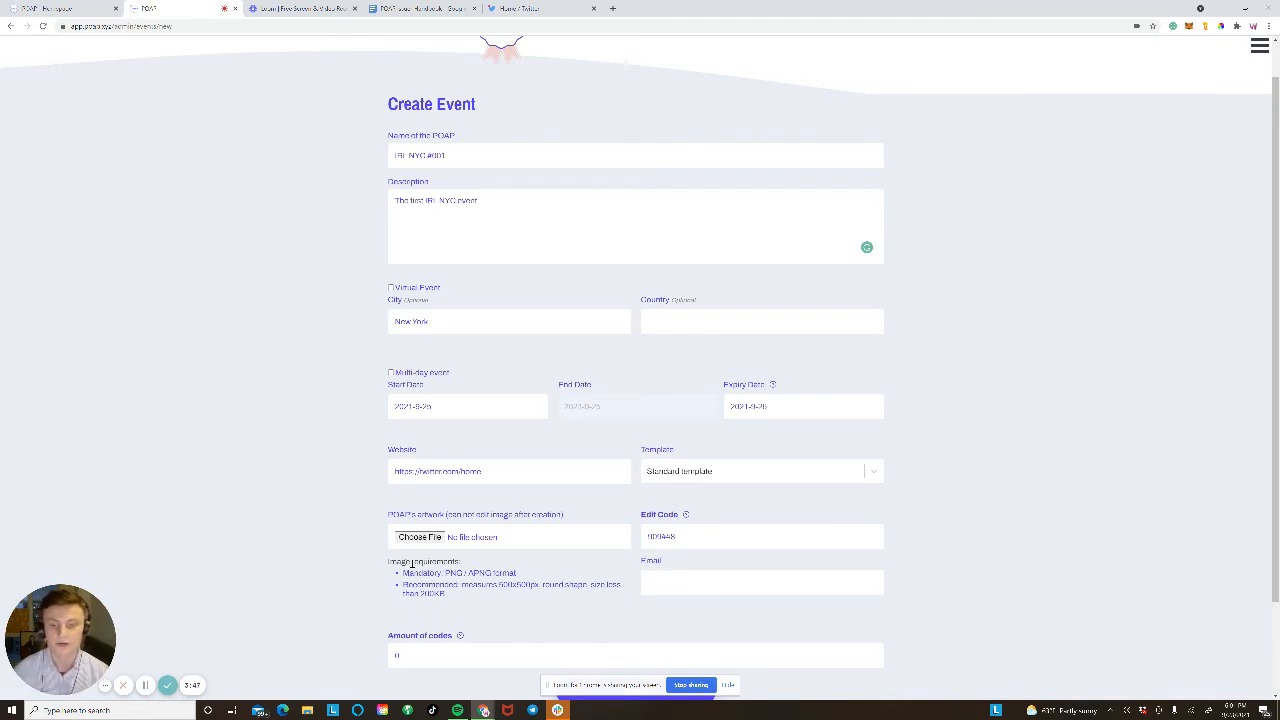
{"action": "left_click", "coordinate": [426, 542]}
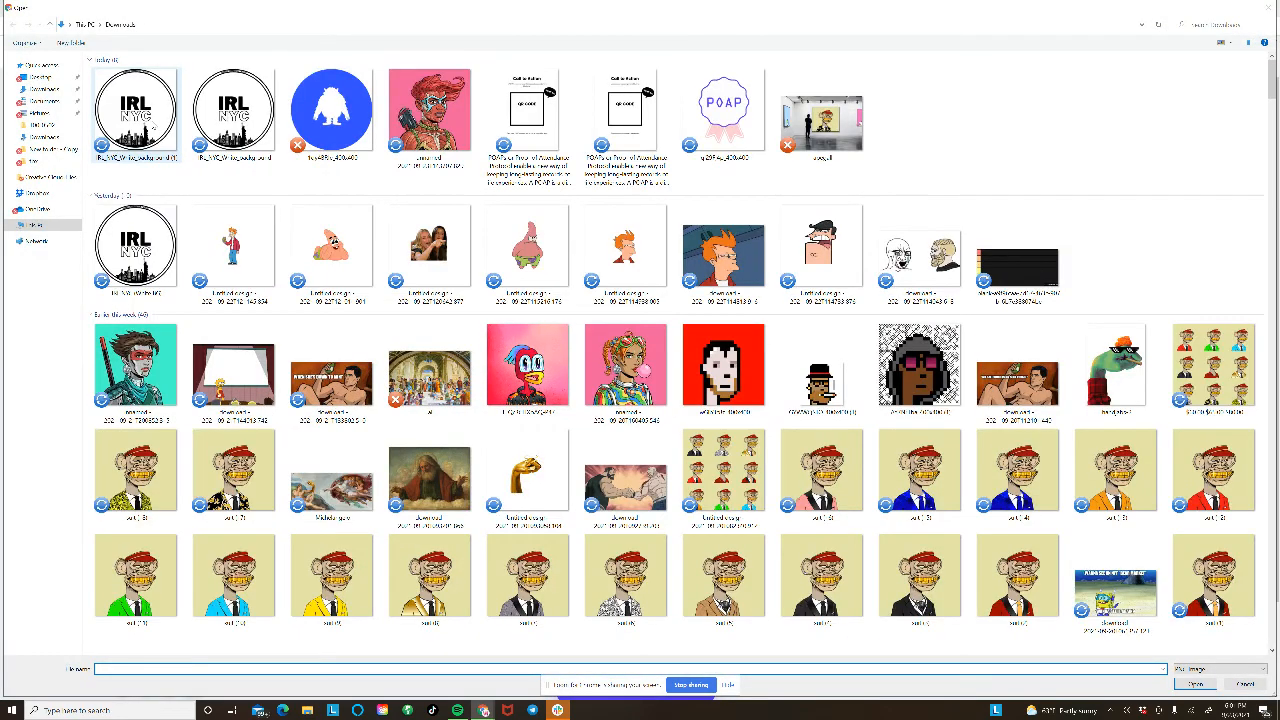
{"action": "left_click", "coordinate": [152, 123]}
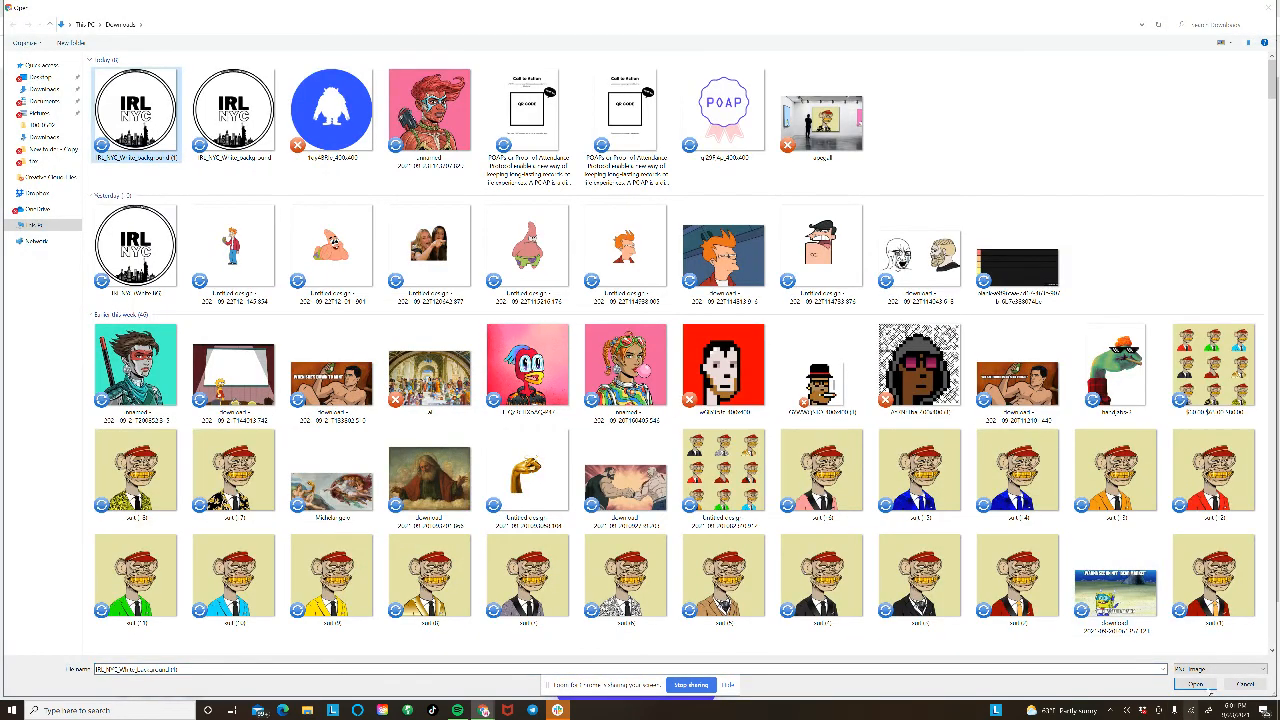
{"action": "left_click", "coordinate": [1195, 684]}
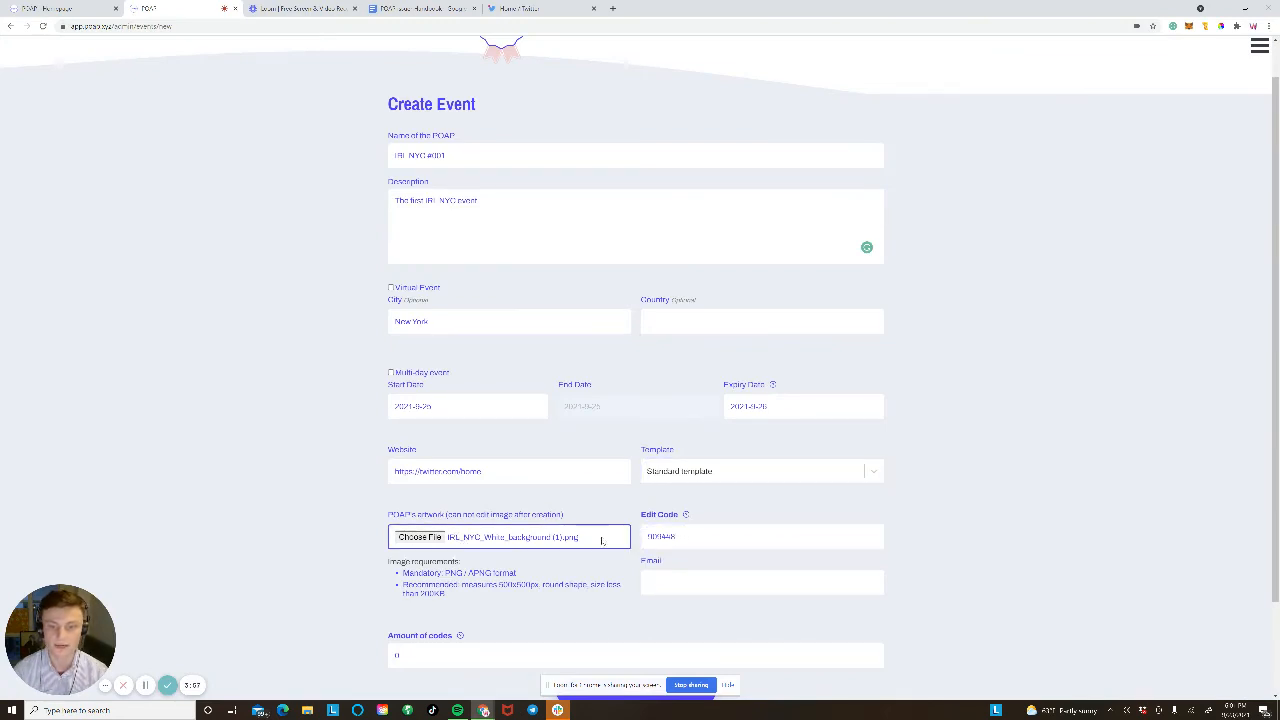
Step: Type the organiser's e-mail address into the Email field
{"action": "left_click_drag", "start_coordinate": [748, 537], "coordinate": [649, 531]}
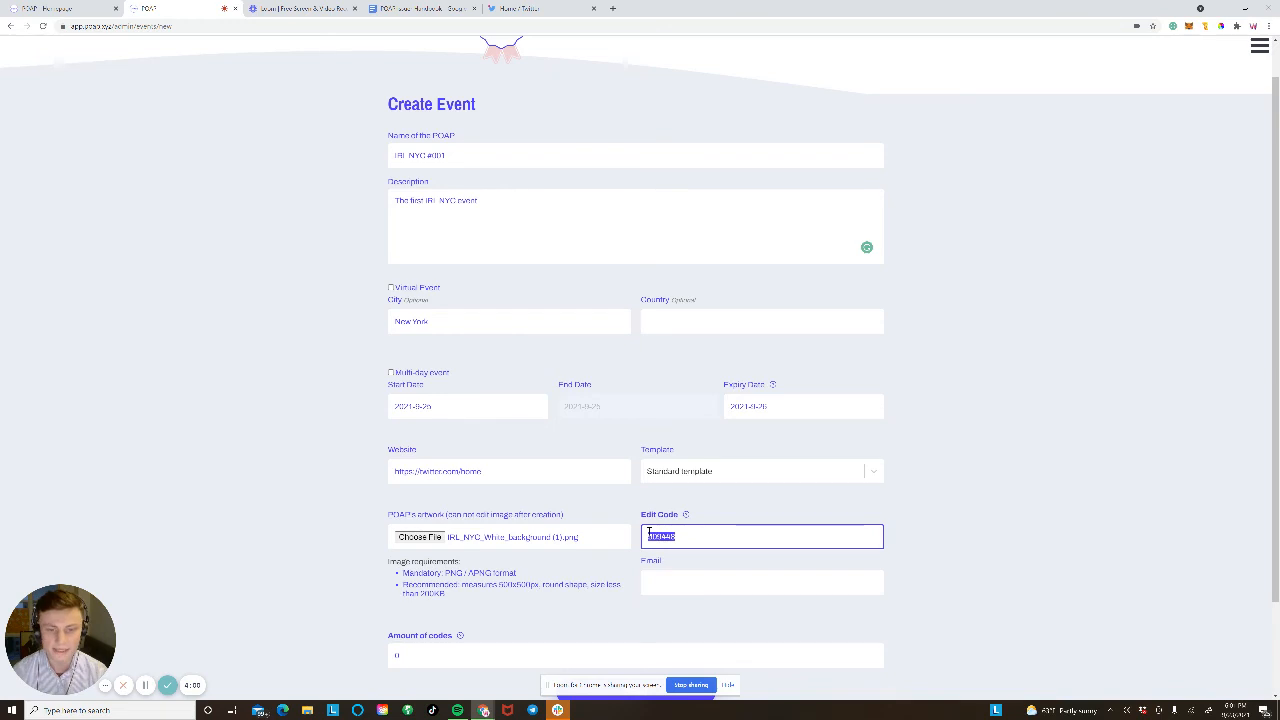
{"action": "left_click", "coordinate": [1006, 556]}
{"action": "mouse_move", "coordinate": [685, 516]}
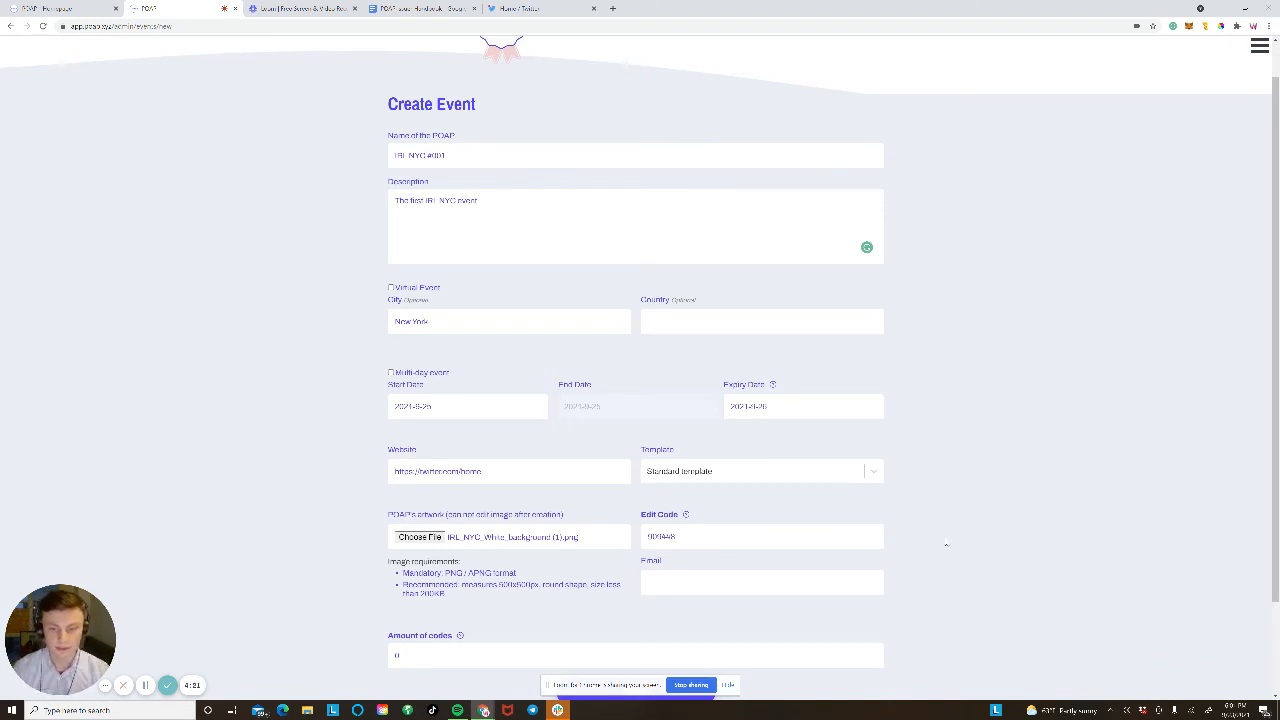
{"action": "left_click", "coordinate": [845, 584]}
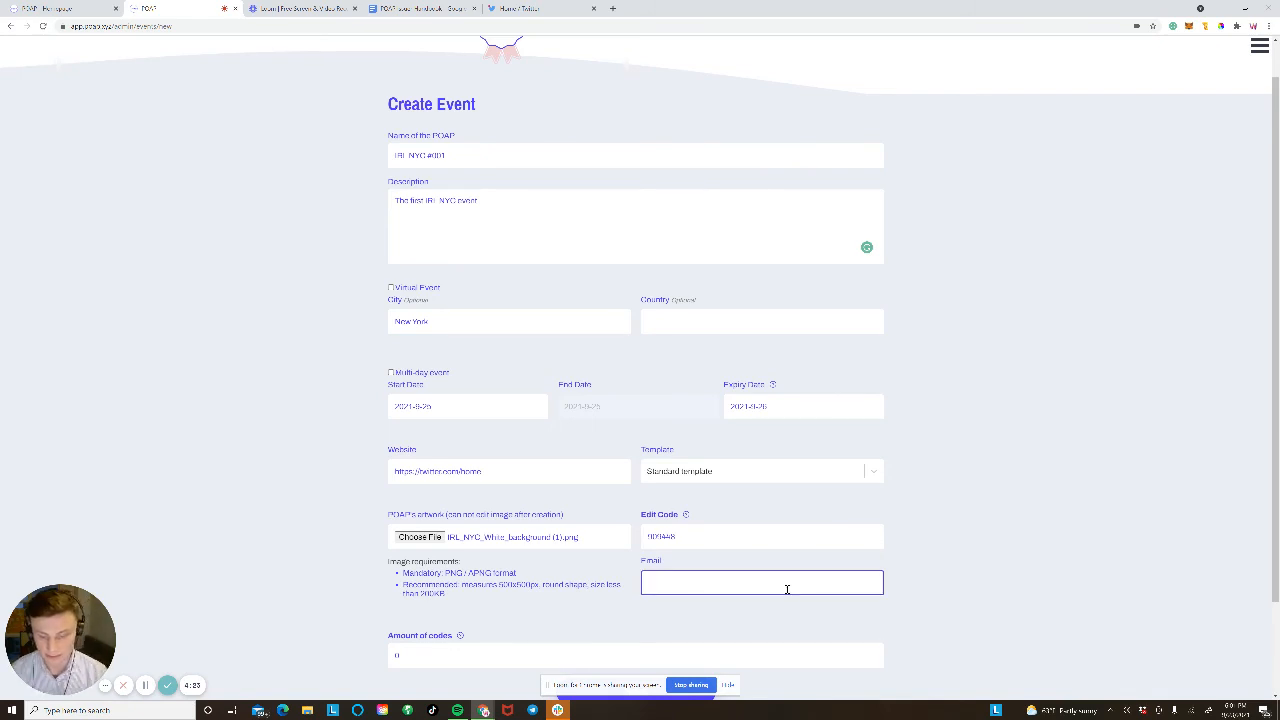
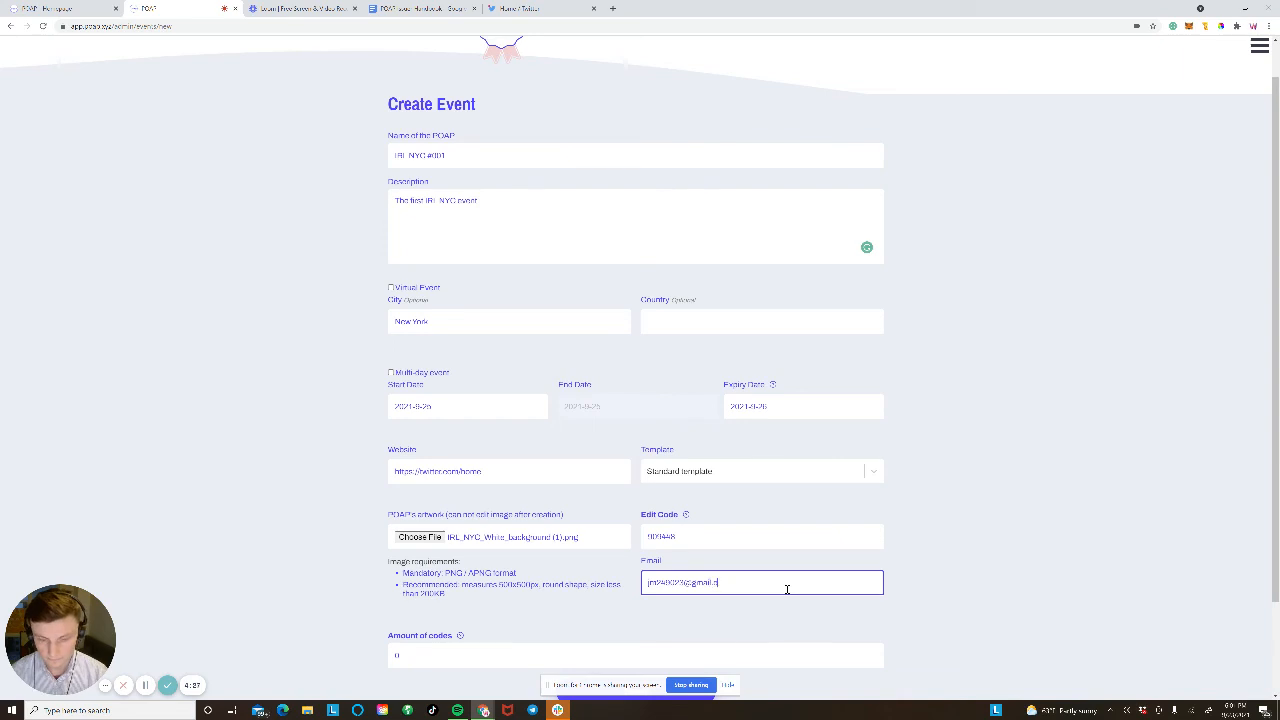
{"action": "left_click", "coordinate": [173, 176]}
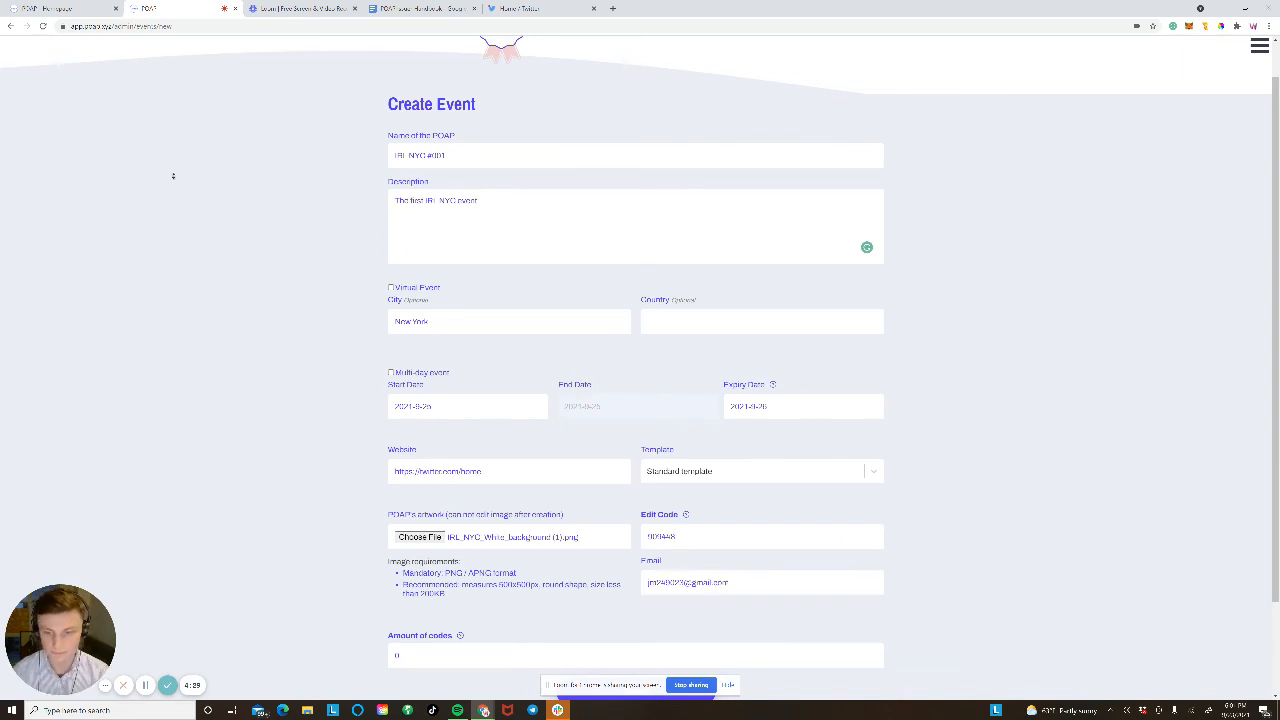
{"action": "scroll", "coordinate": [177, 234], "scroll_direction": "down", "scroll_amount": 2}
Step: Enter 50 as the amount of codes, review the name and description, and save
{"action": "left_click", "coordinate": [496, 545]}
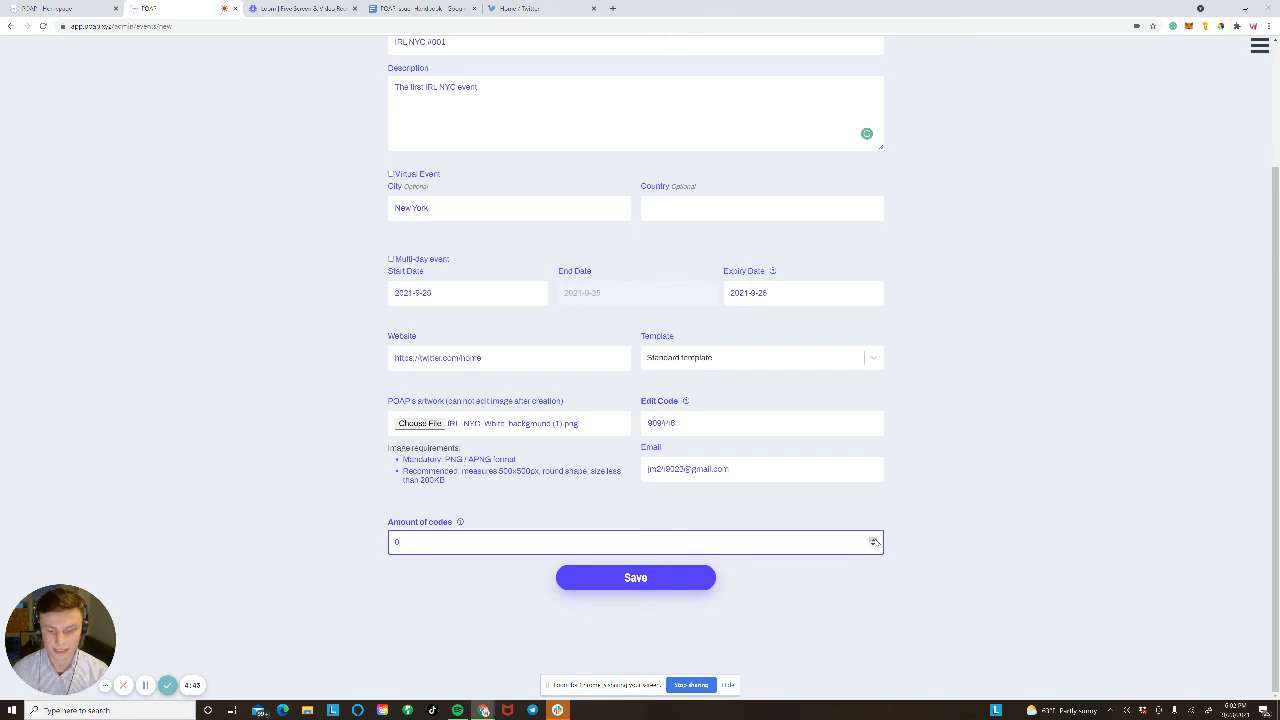
{"action": "type", "text": "50"}
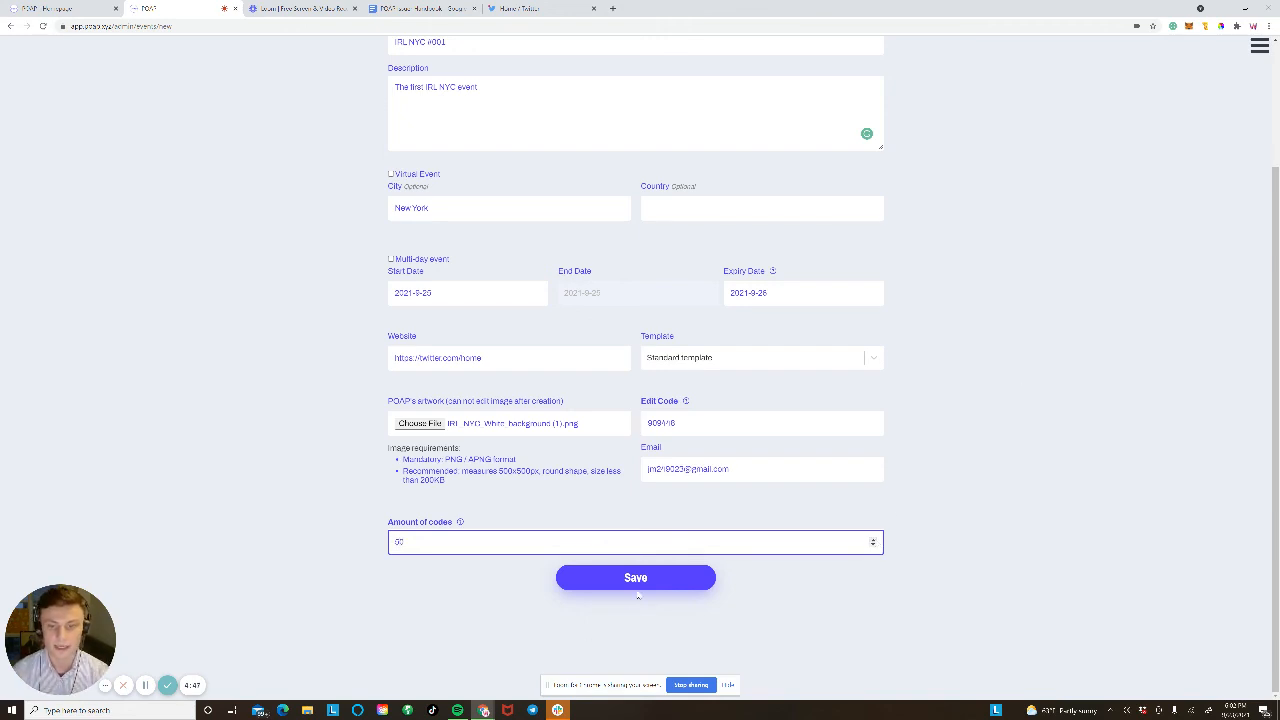
{"action": "scroll", "coordinate": [320, 374], "scroll_direction": "up", "scroll_amount": 3}
{"action": "left_click", "coordinate": [398, 196]}
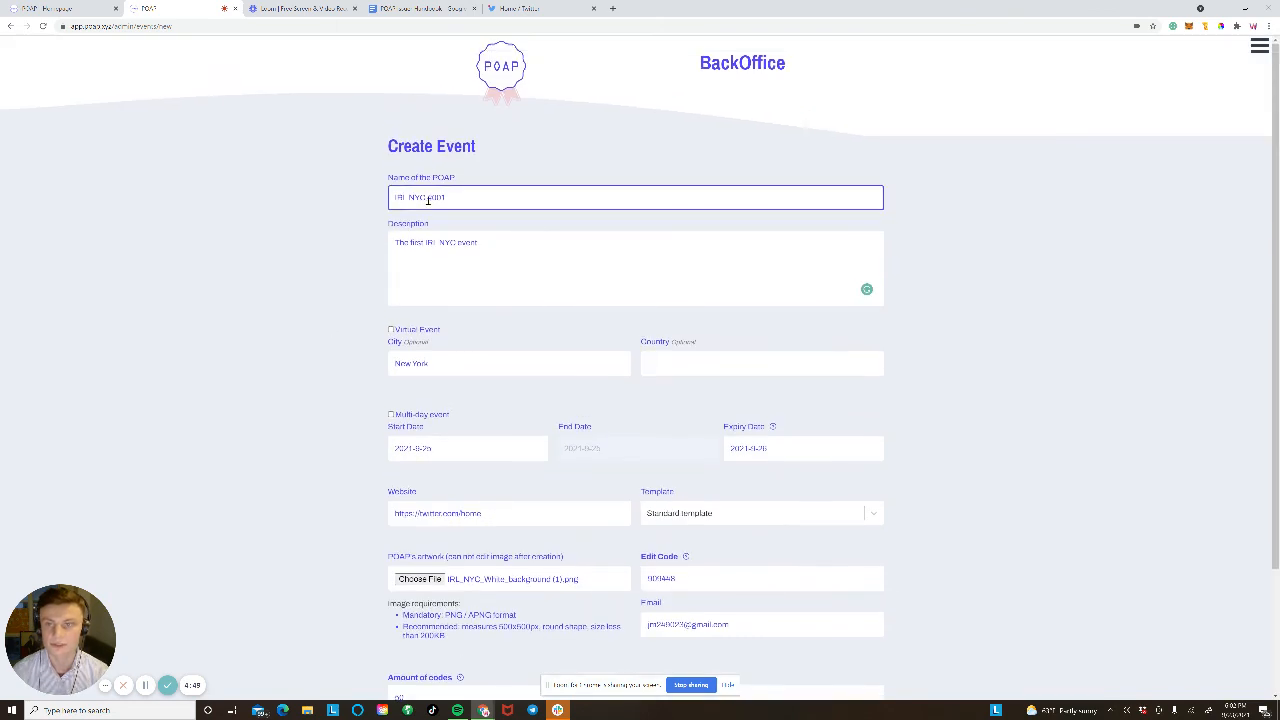
{"action": "left_click", "coordinate": [398, 241]}
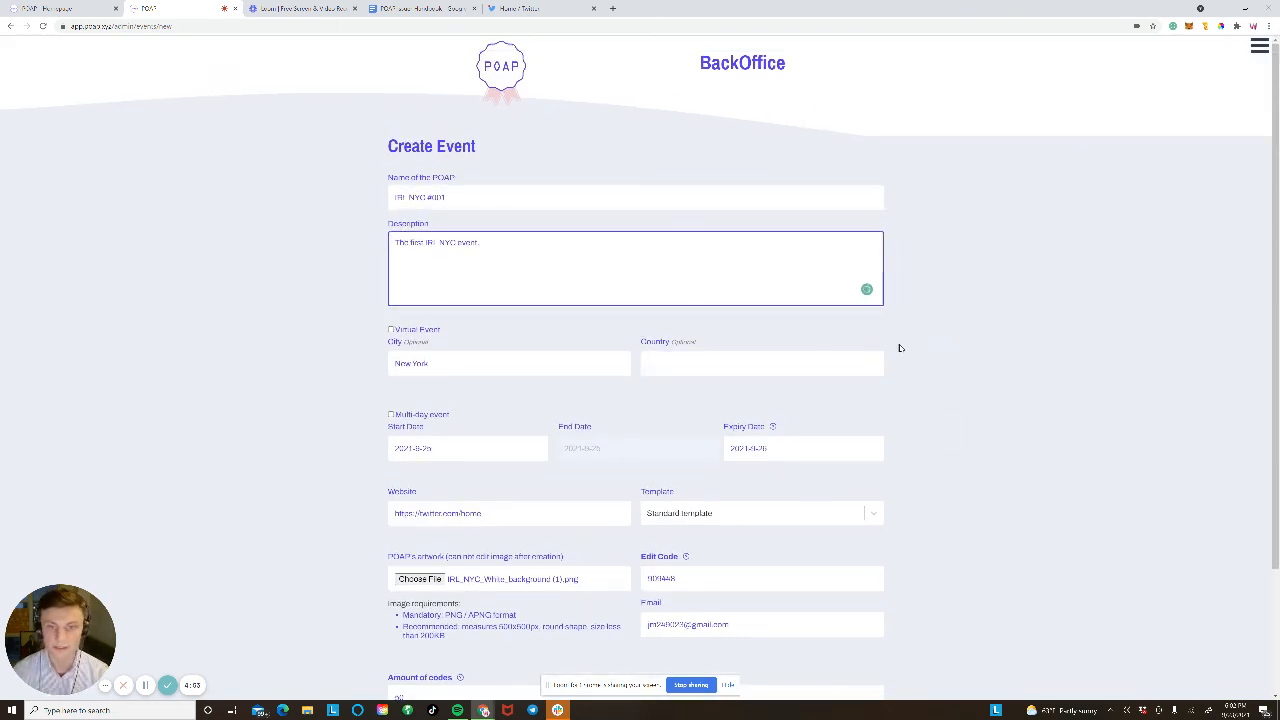
{"action": "left_click", "coordinate": [954, 304]}
{"action": "scroll", "coordinate": [955, 304], "scroll_direction": "down", "scroll_amount": 2}
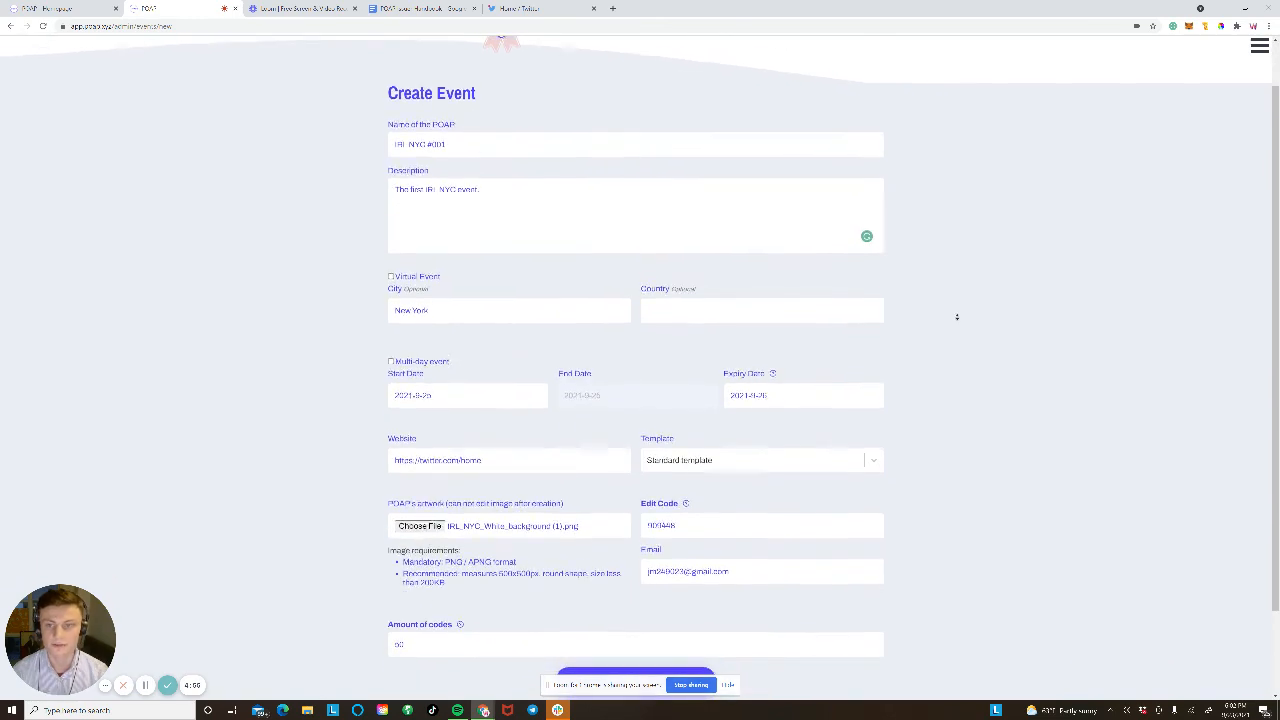
{"action": "scroll", "coordinate": [956, 317], "scroll_direction": "down", "scroll_amount": 2}
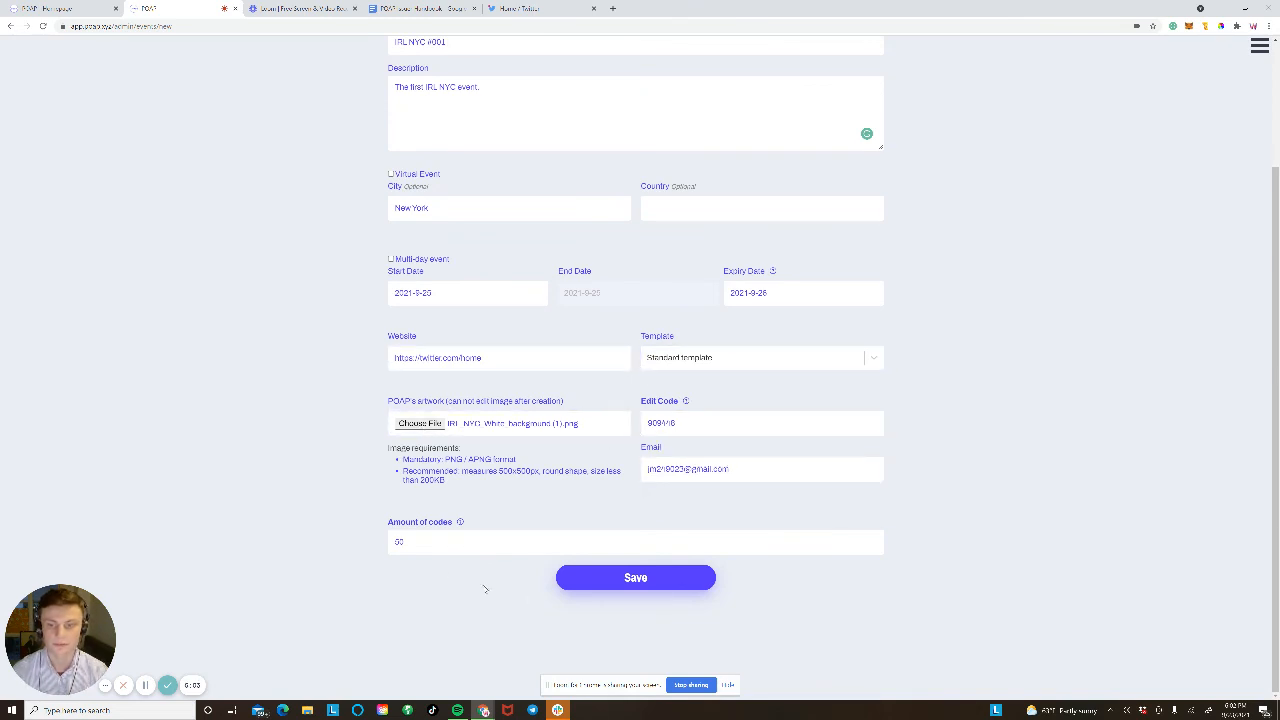
{"action": "left_click", "coordinate": [667, 580]}
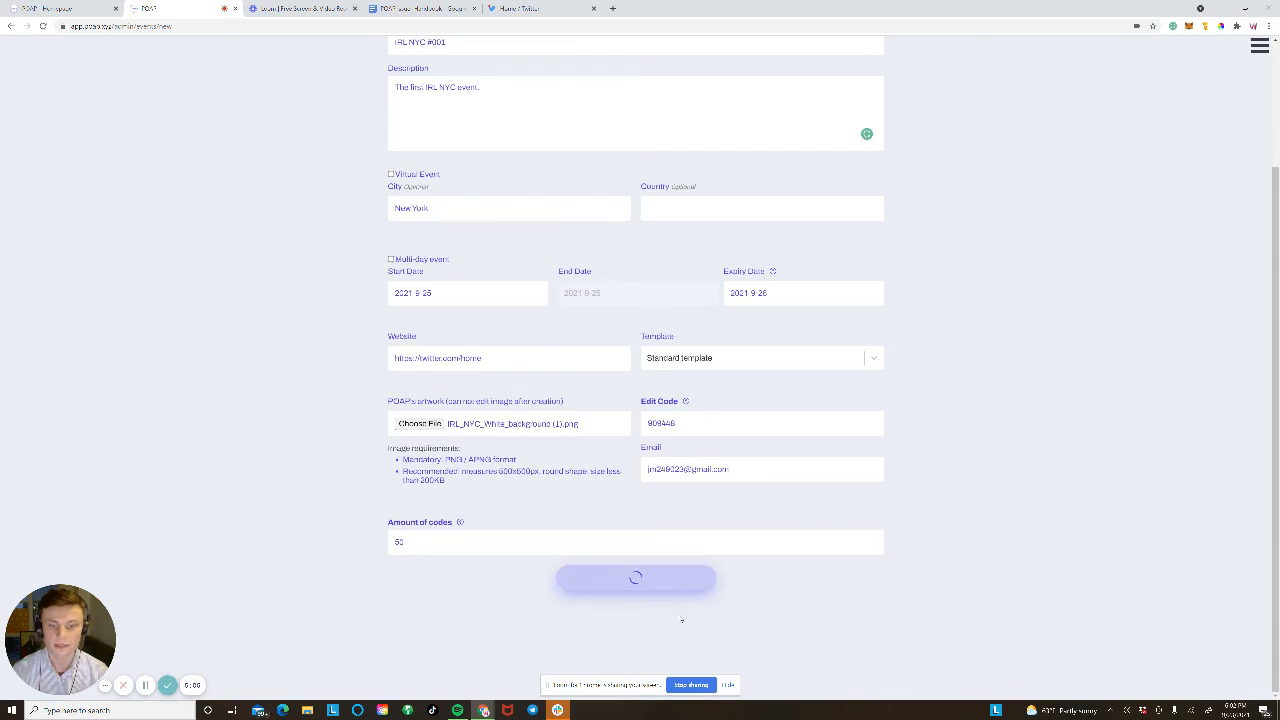